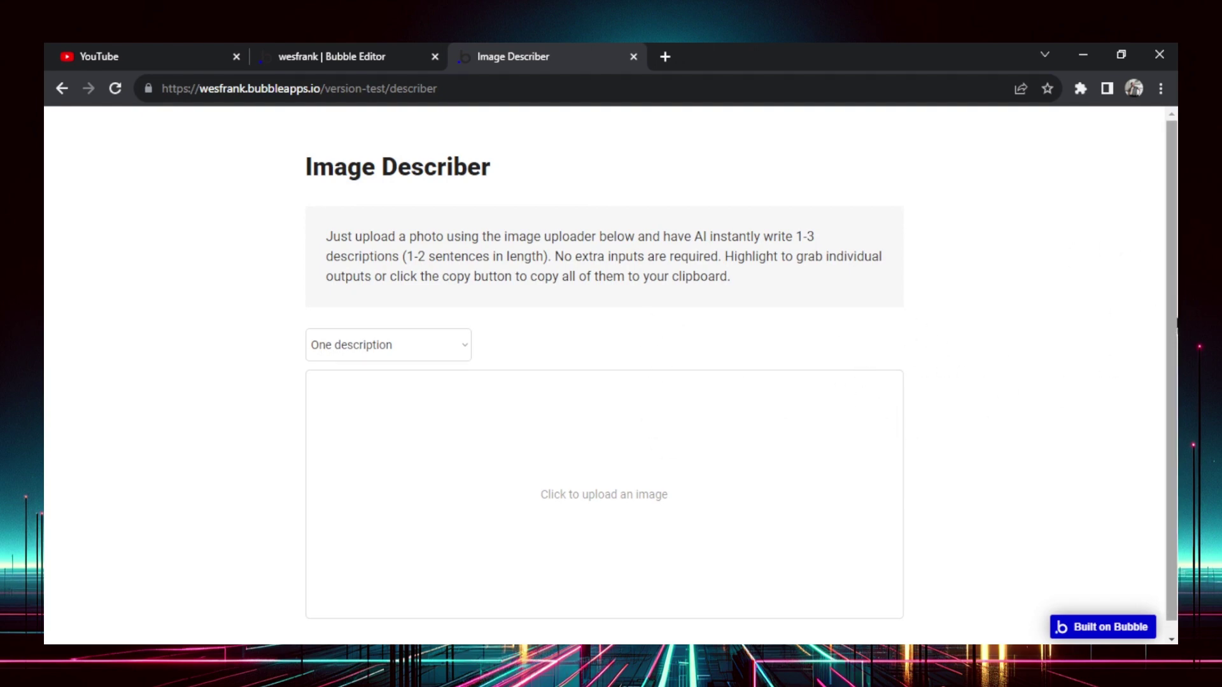
- Choose Two descriptions and upload the DALL-E Mars colony image for describing
scroll(980, 319, down, 1)
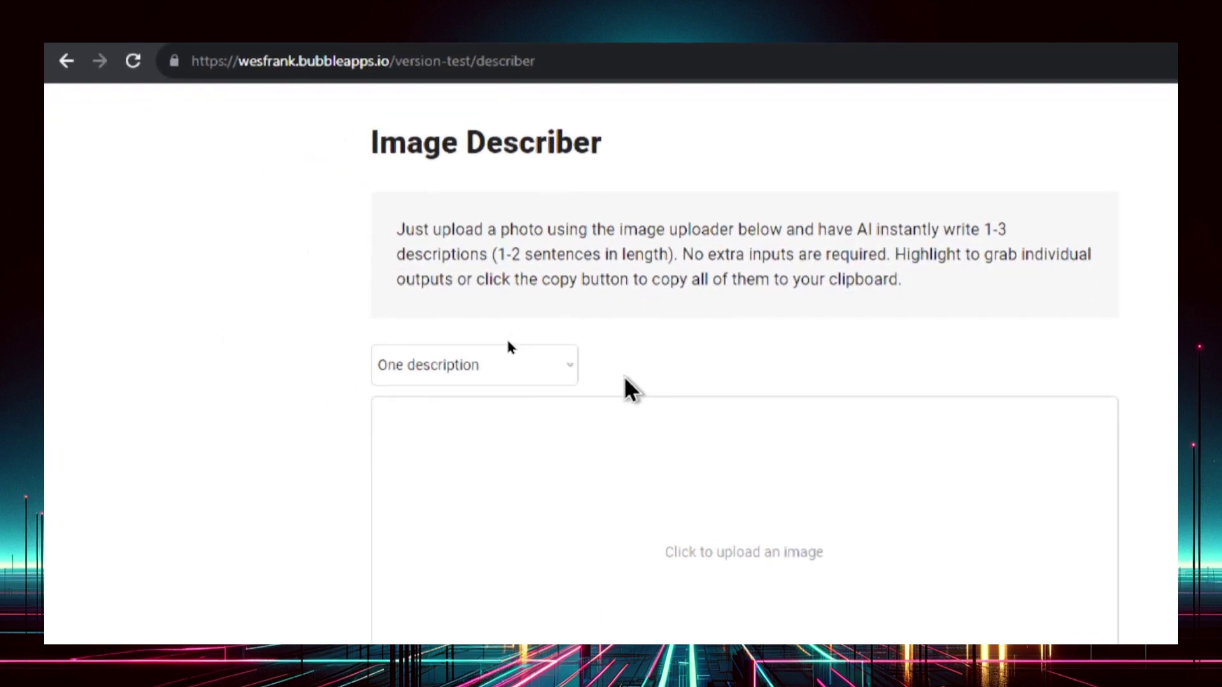
click(556, 374)
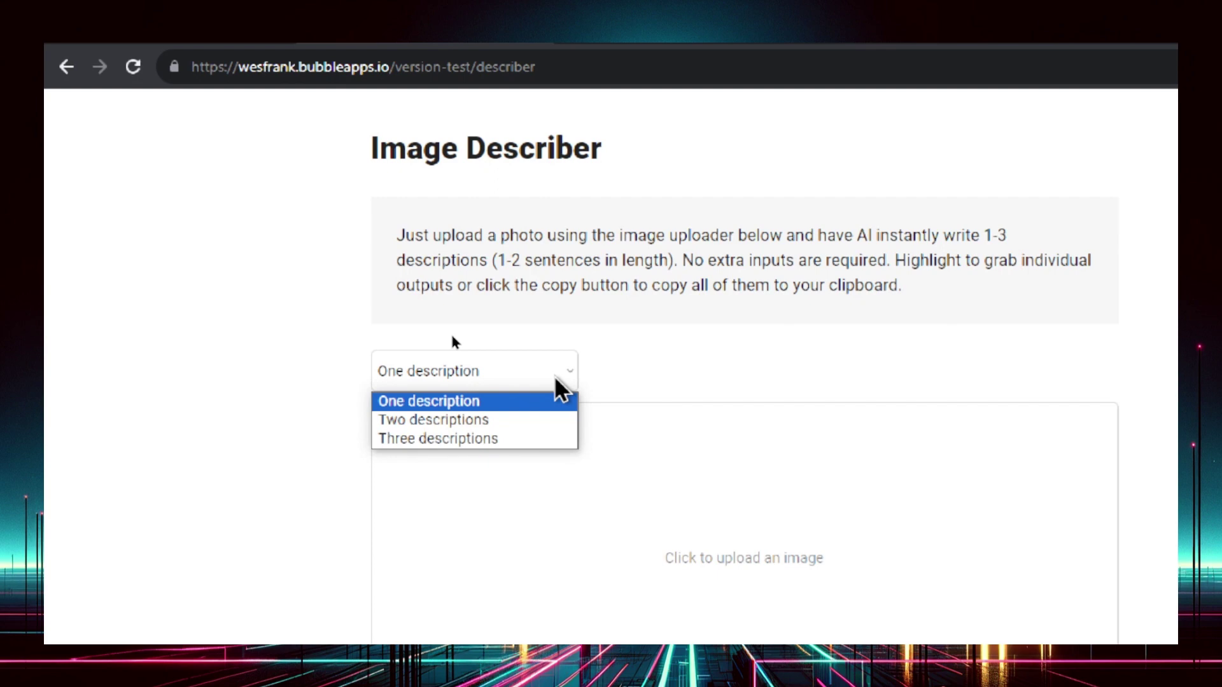
click(471, 420)
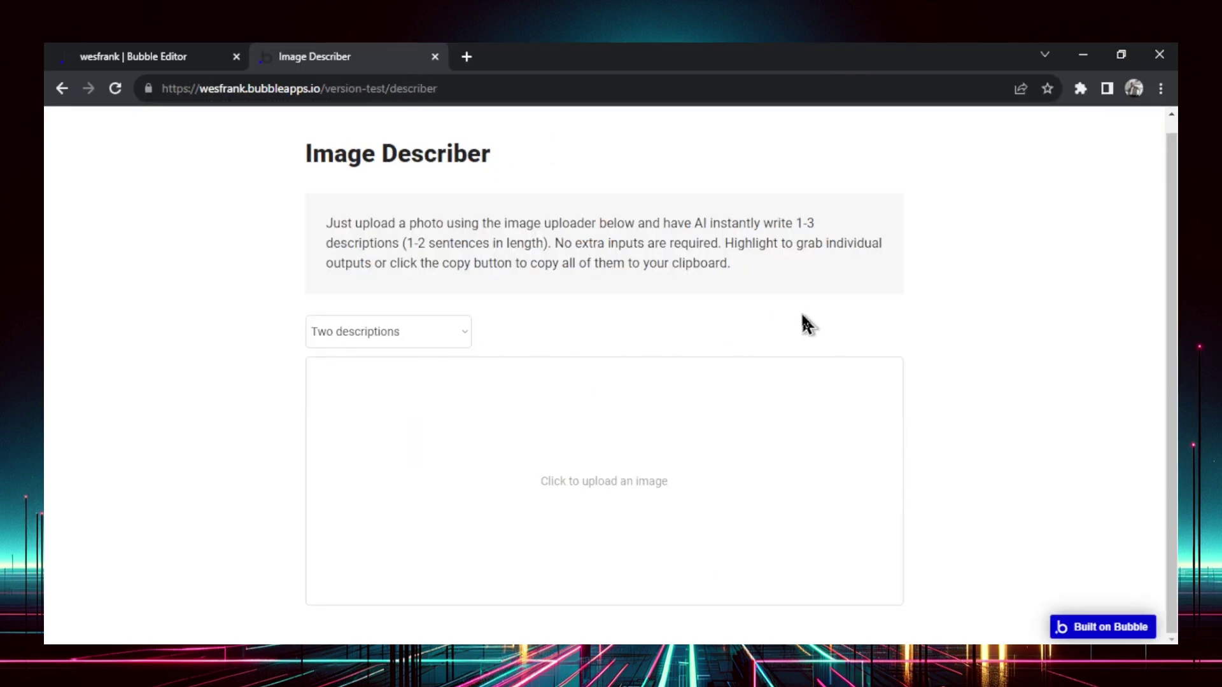
click(576, 485)
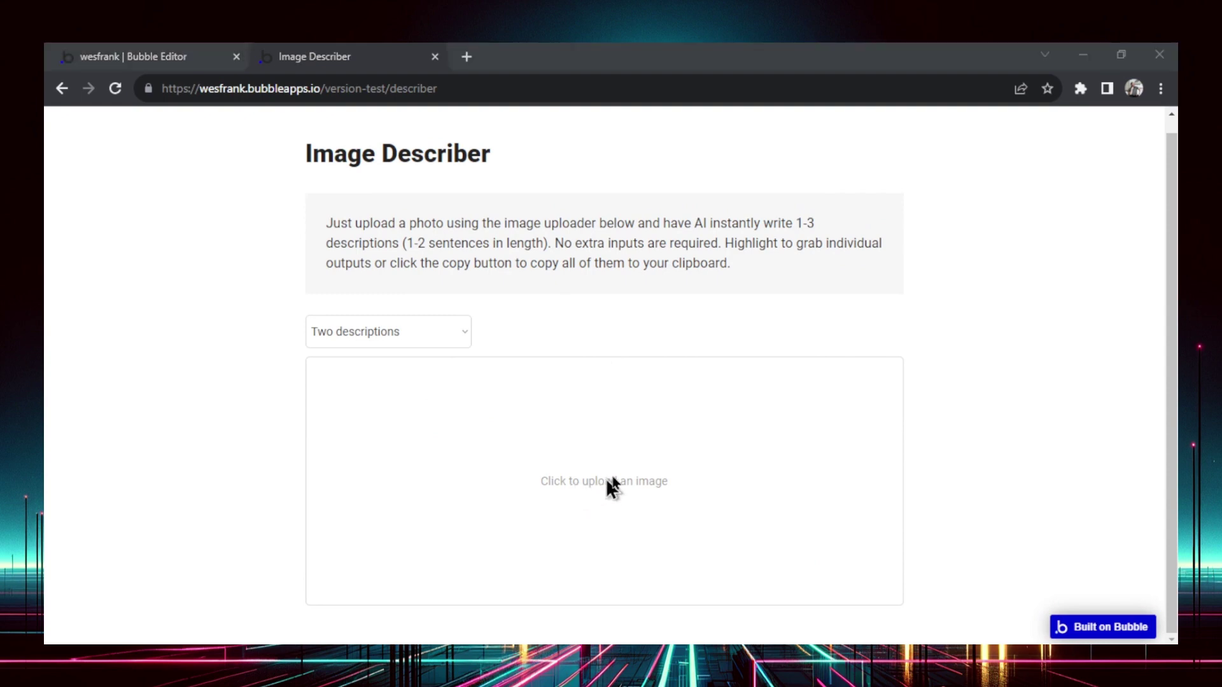
click(553, 622)
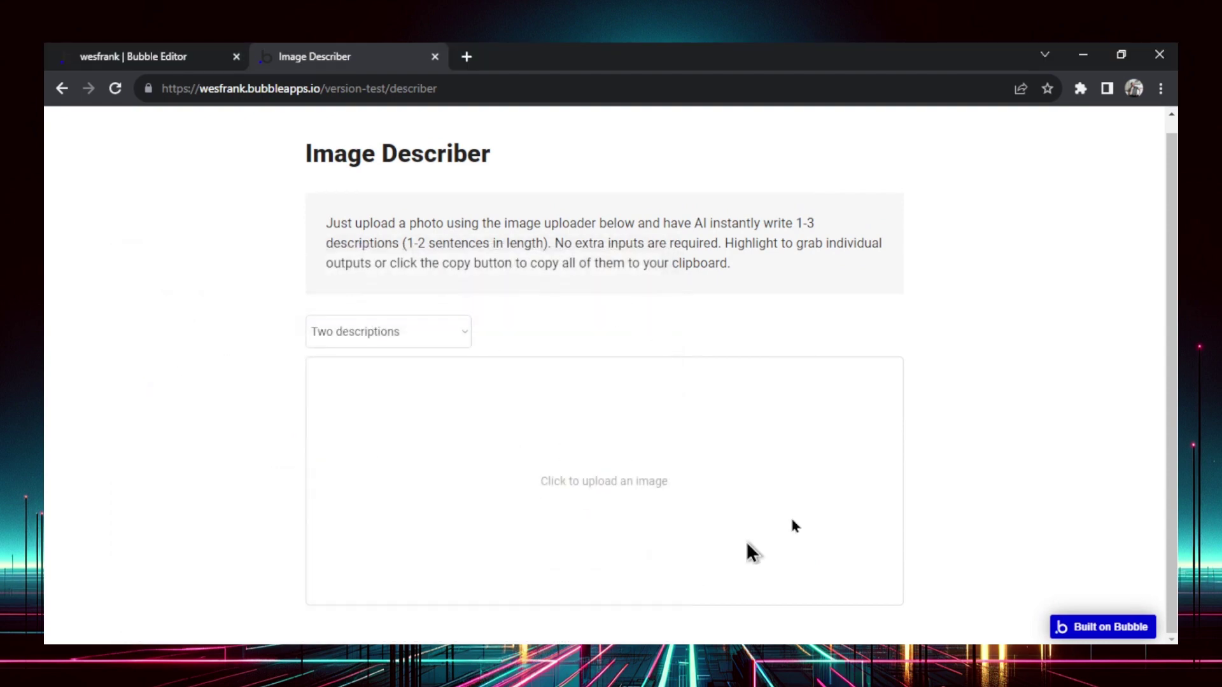
scroll(1081, 410, down, 3)
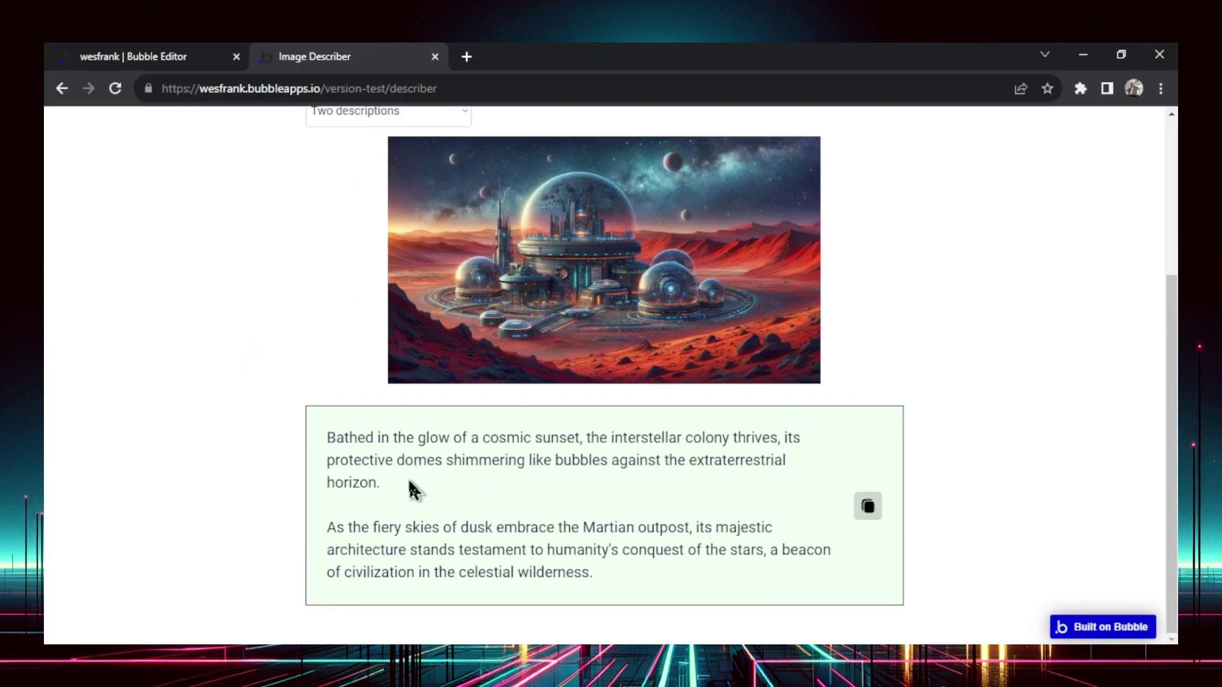
- Select and copy the first Mars colony description paragraph
drag(335, 405, 343, 433)
drag(368, 480, 323, 442)
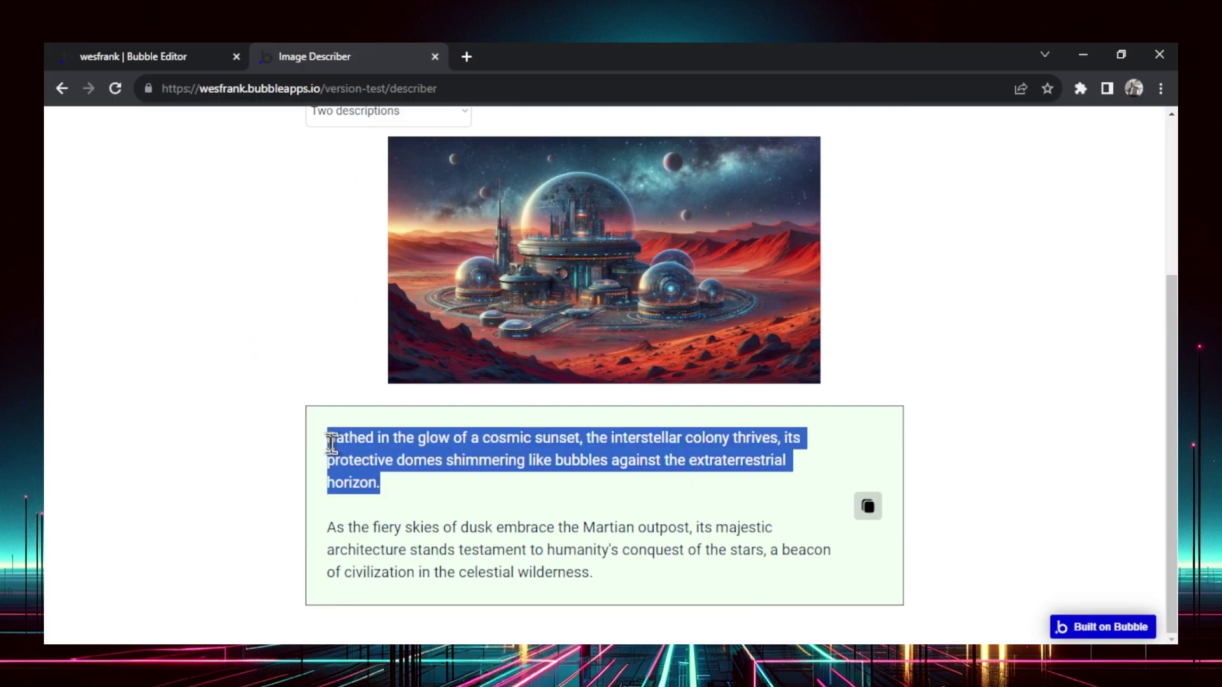
right_click(400, 445)
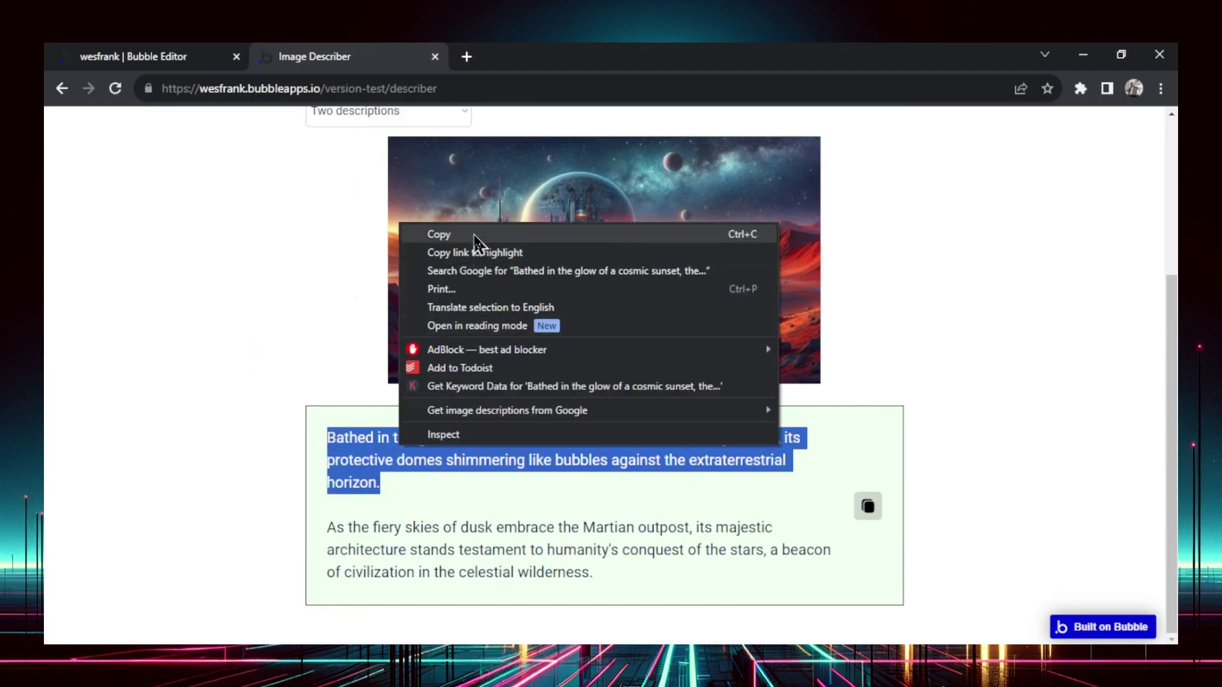
click(432, 235)
click(740, 515)
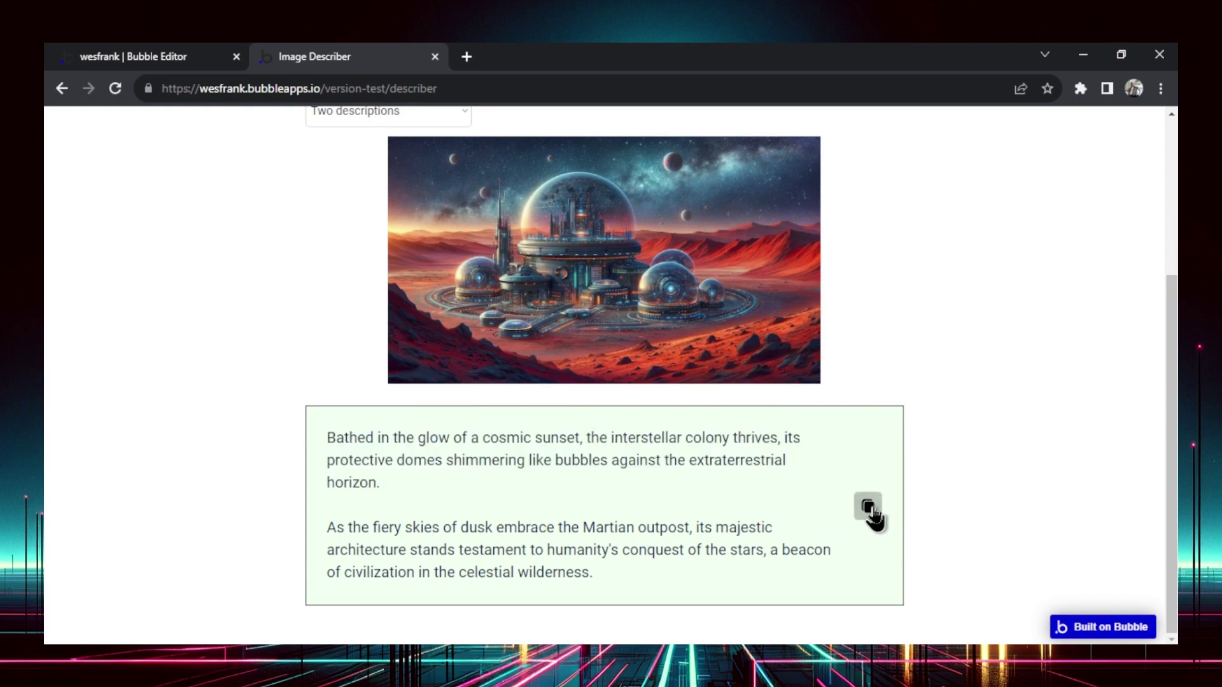
- Copy both descriptions, paste them into WordPad, and reload the describer to an empty form
click(870, 509)
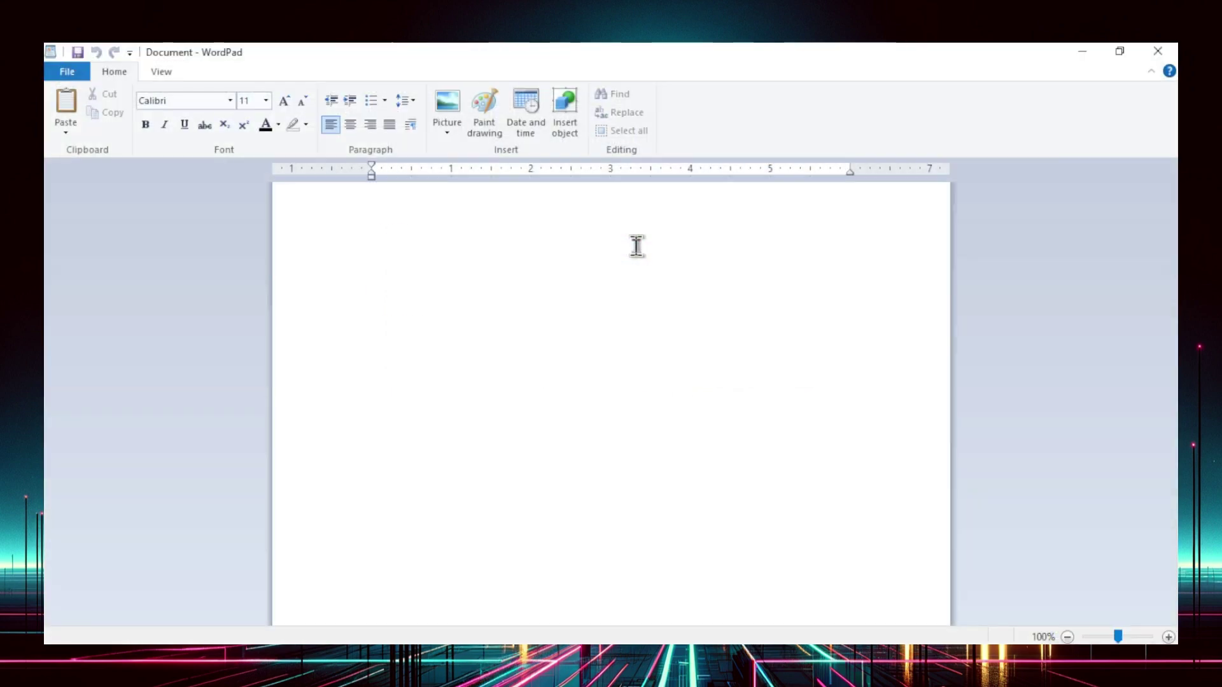
key(ctrl+v)
click(613, 248)
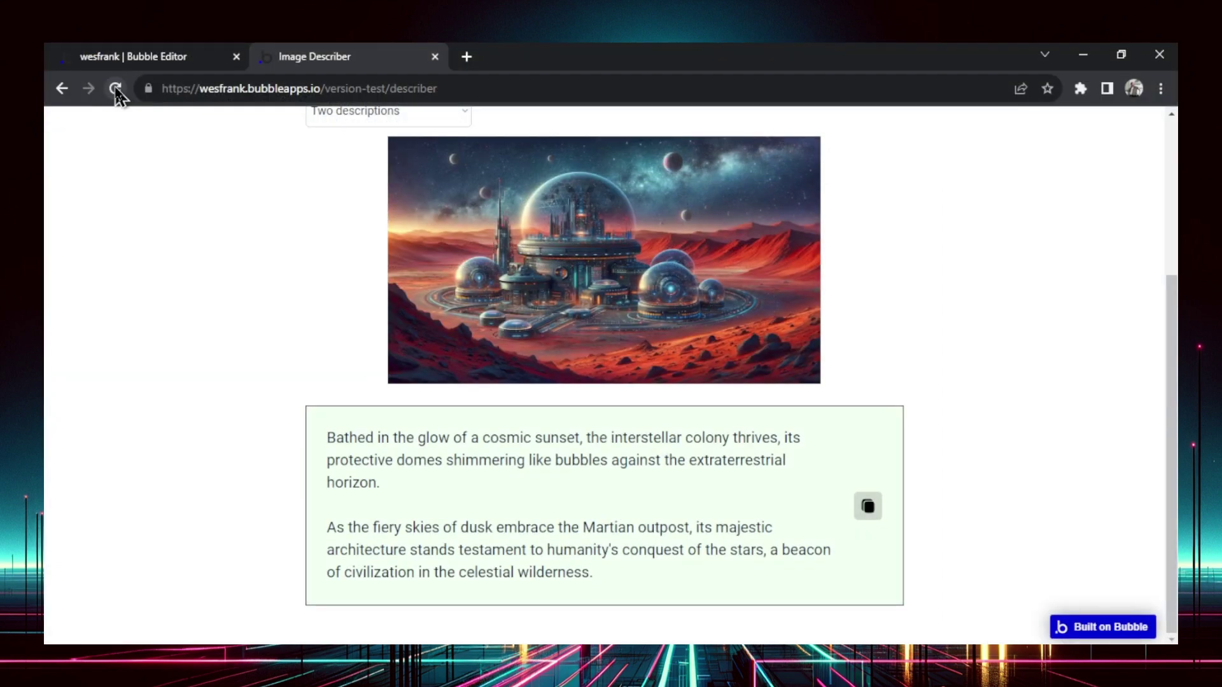
click(114, 89)
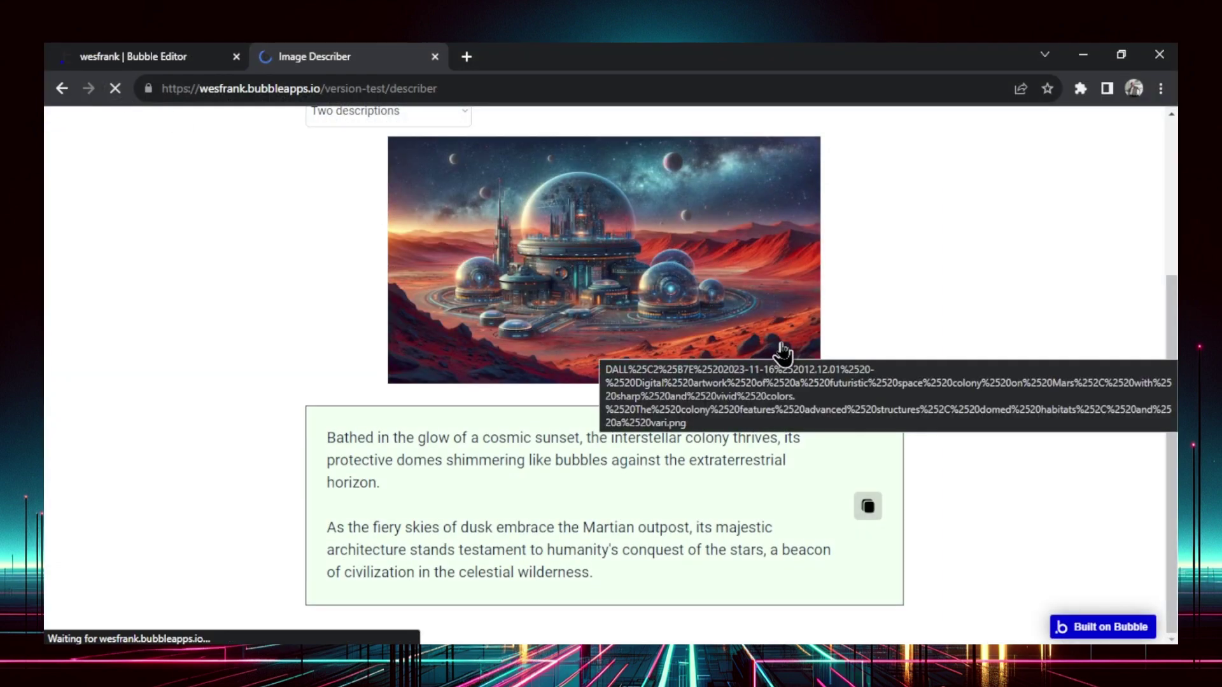
- Choose Three descriptions and upload the neon pyramid DALL-E image
click(439, 332)
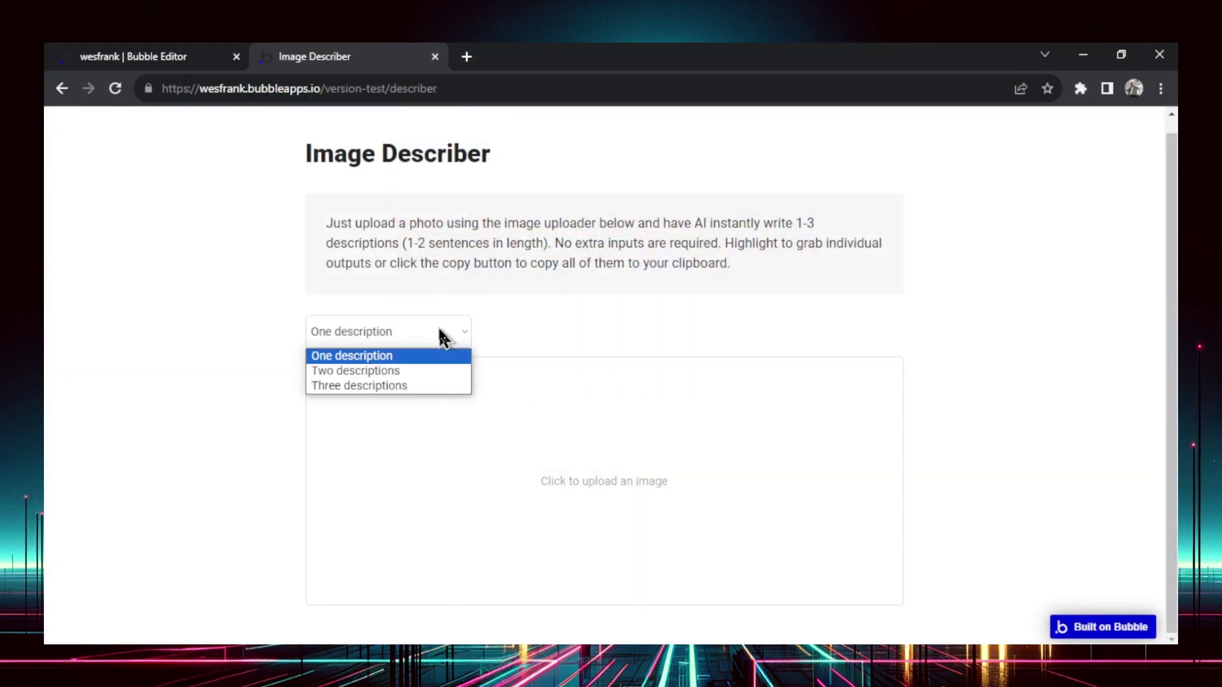
click(425, 386)
click(744, 468)
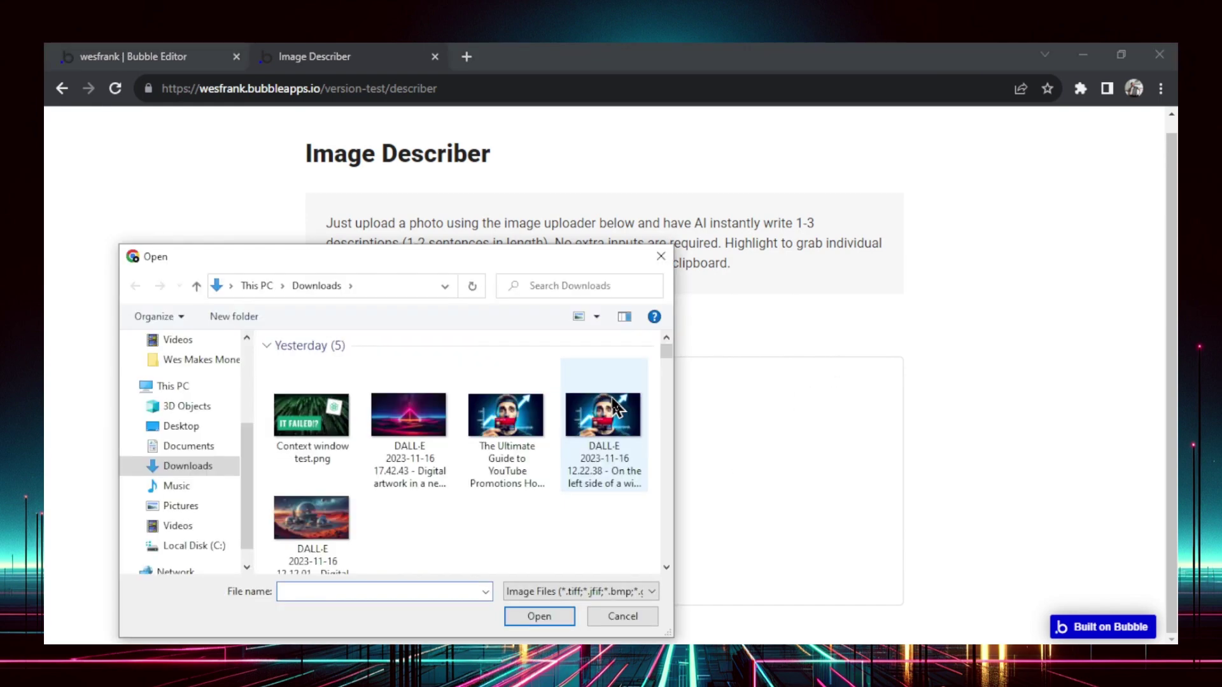
click(420, 439)
click(556, 621)
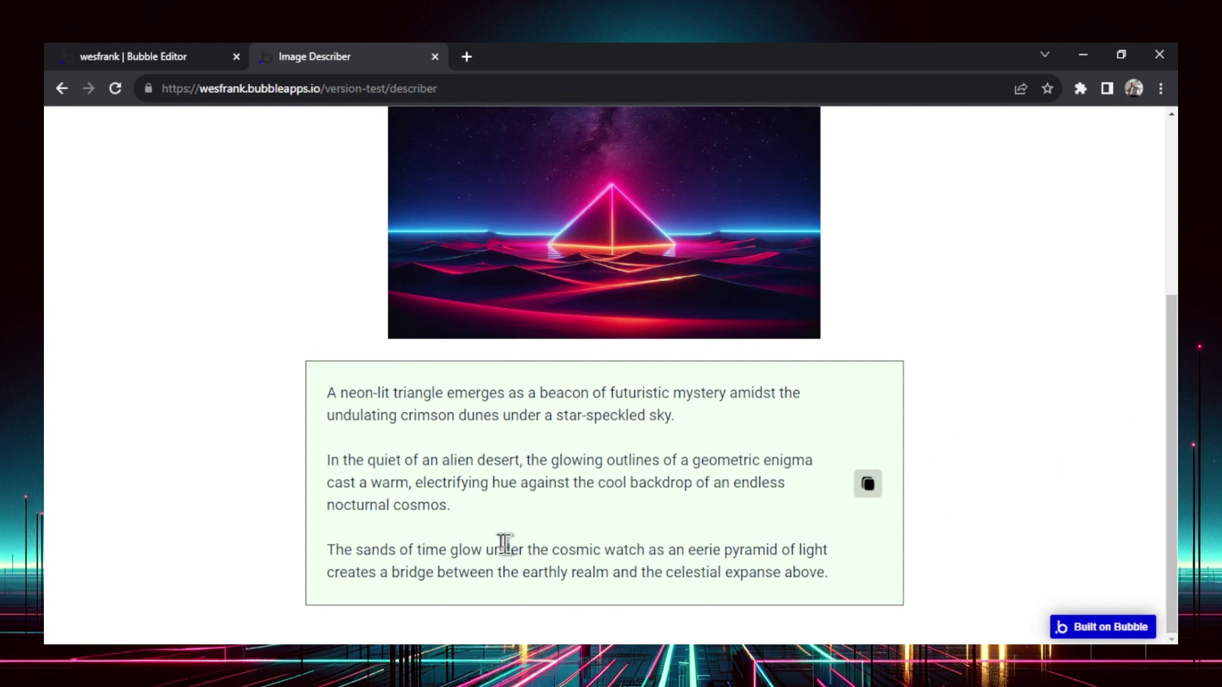
- Copy the second description, then copy all three descriptions to the clipboard
drag(471, 512, 379, 461)
right_click(405, 475)
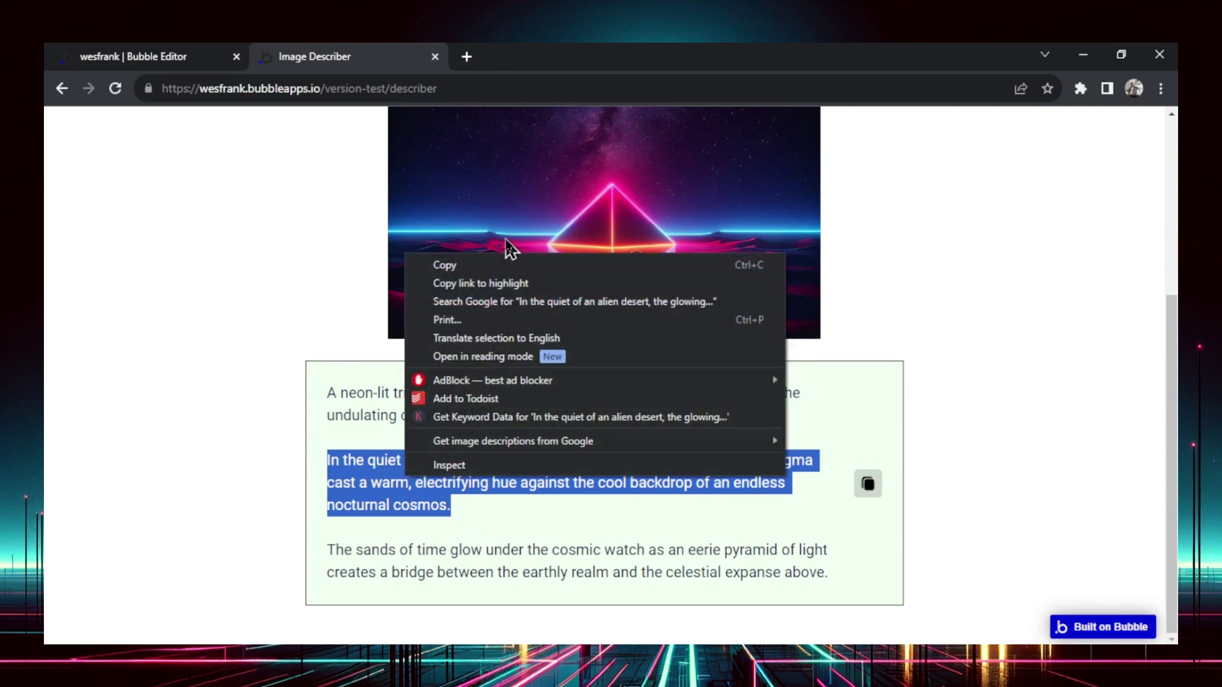
click(932, 274)
click(866, 485)
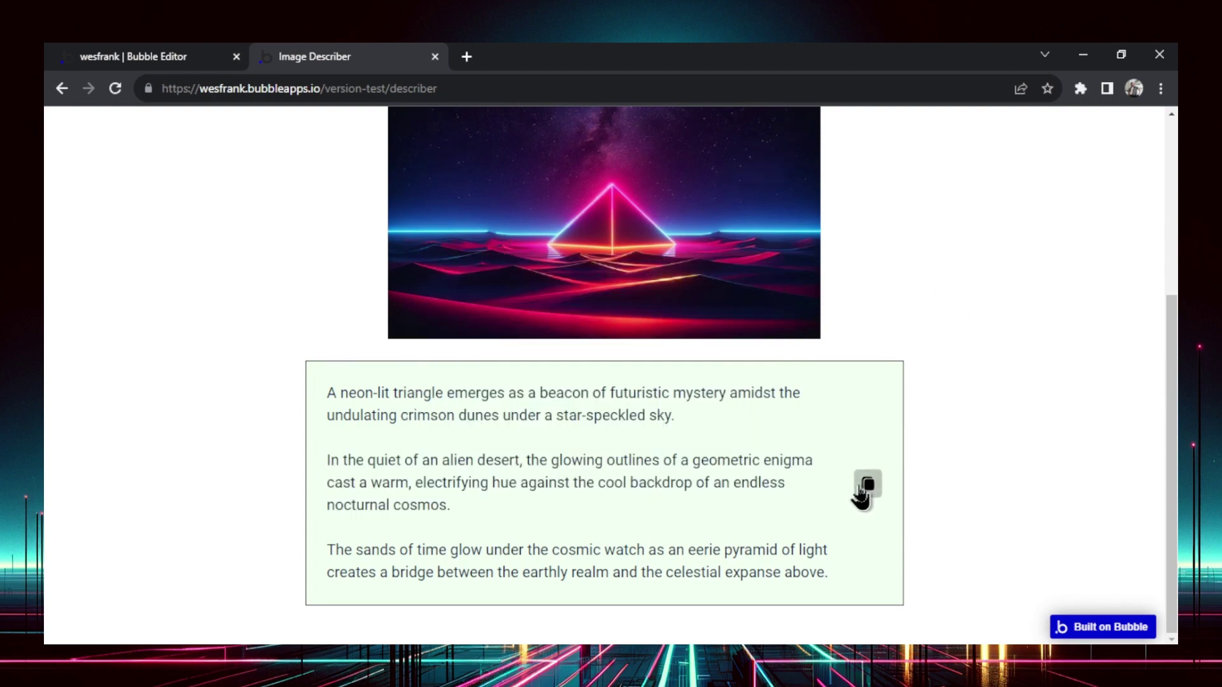
click(758, 186)
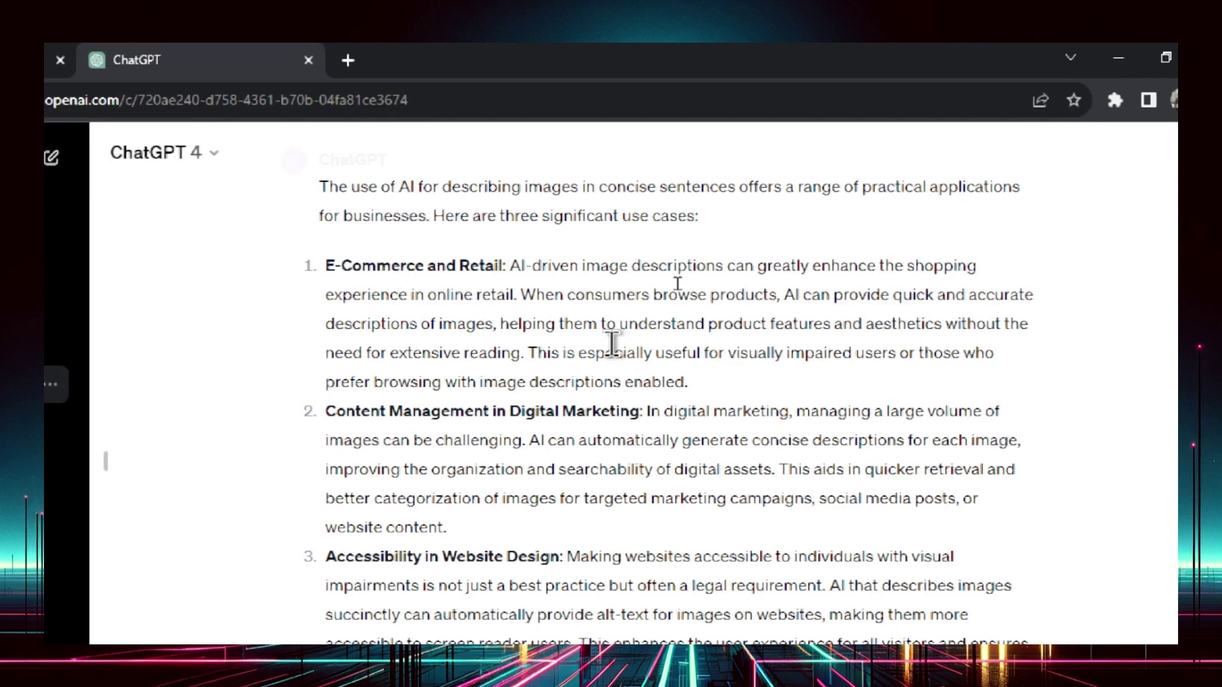
- Scroll through ChatGPT's list of business use cases for AI image descriptions
scroll(612, 343, down, 1)
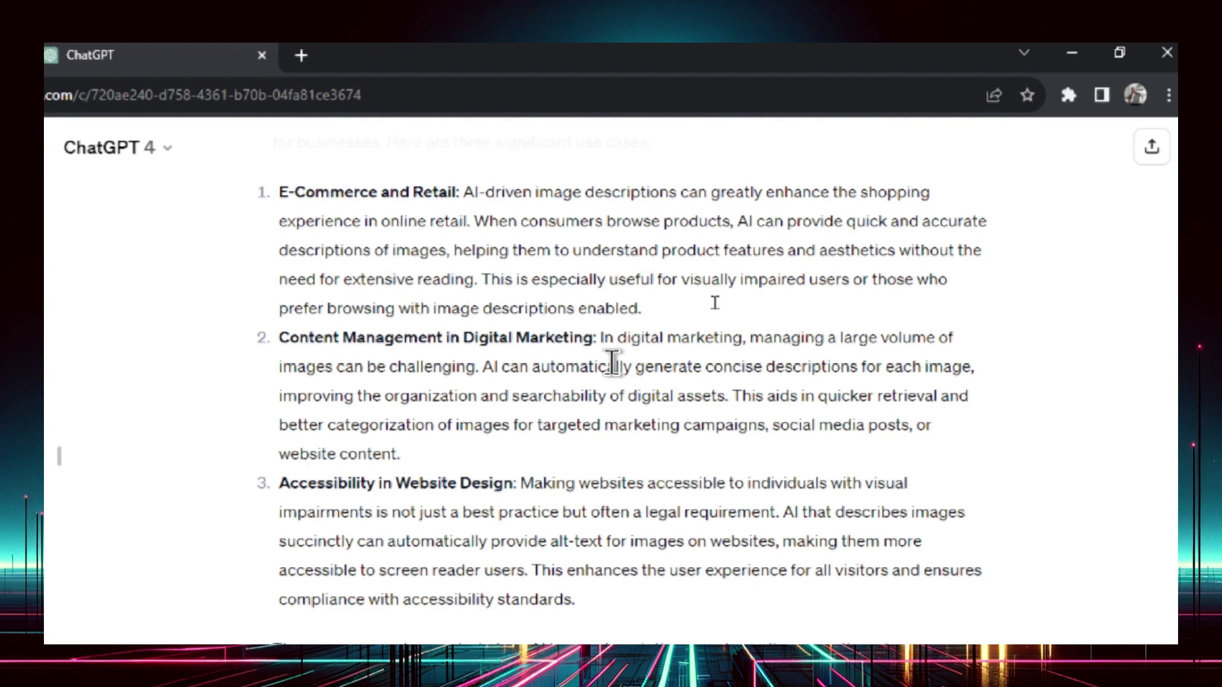
scroll(612, 363, down, 2)
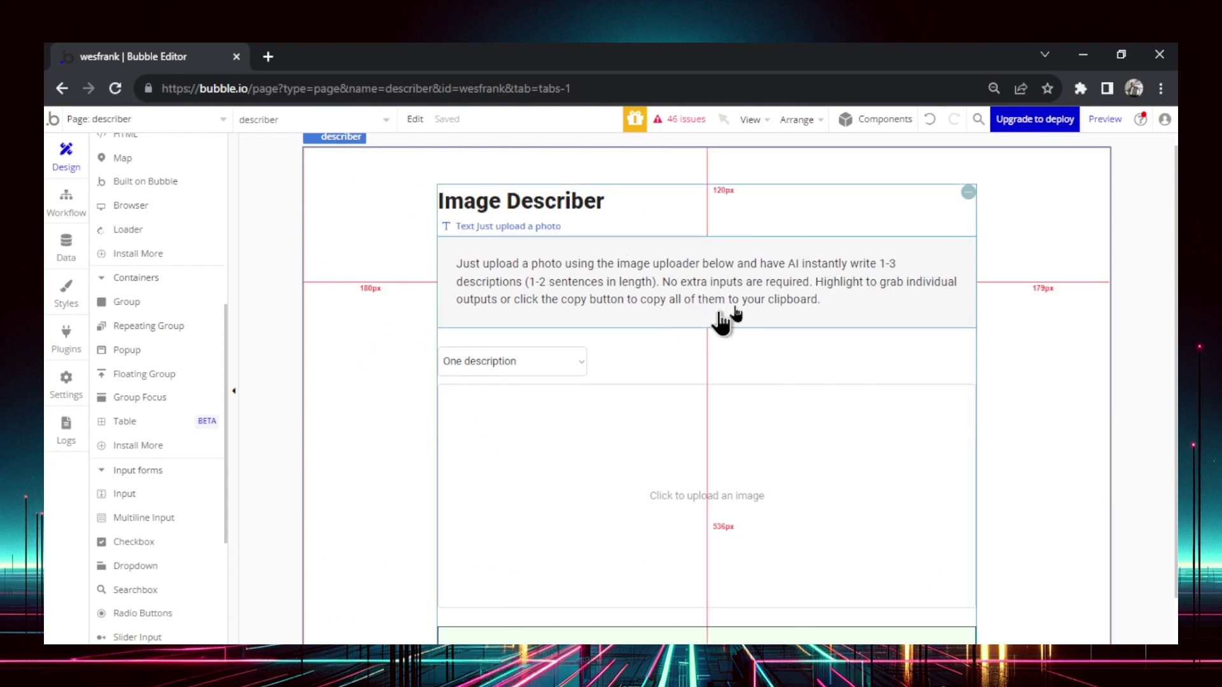
- Inspect the properties of Dropdown A, the description-count dropdown
scroll(726, 319, down, 2)
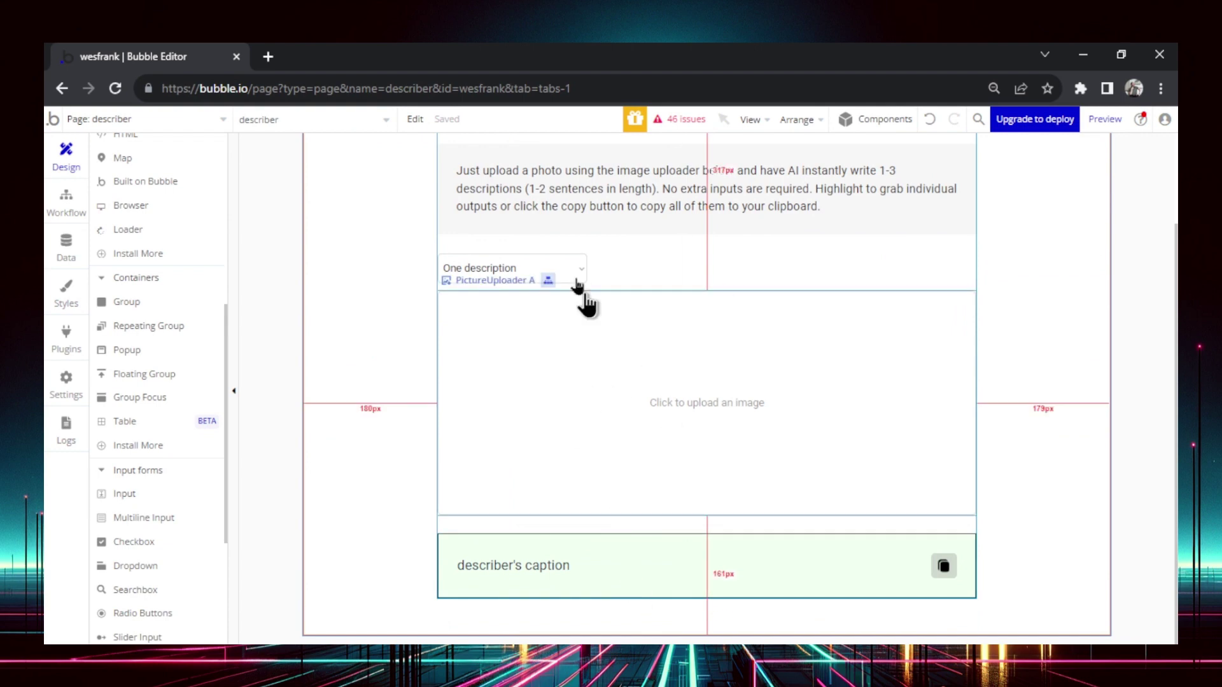
click(586, 325)
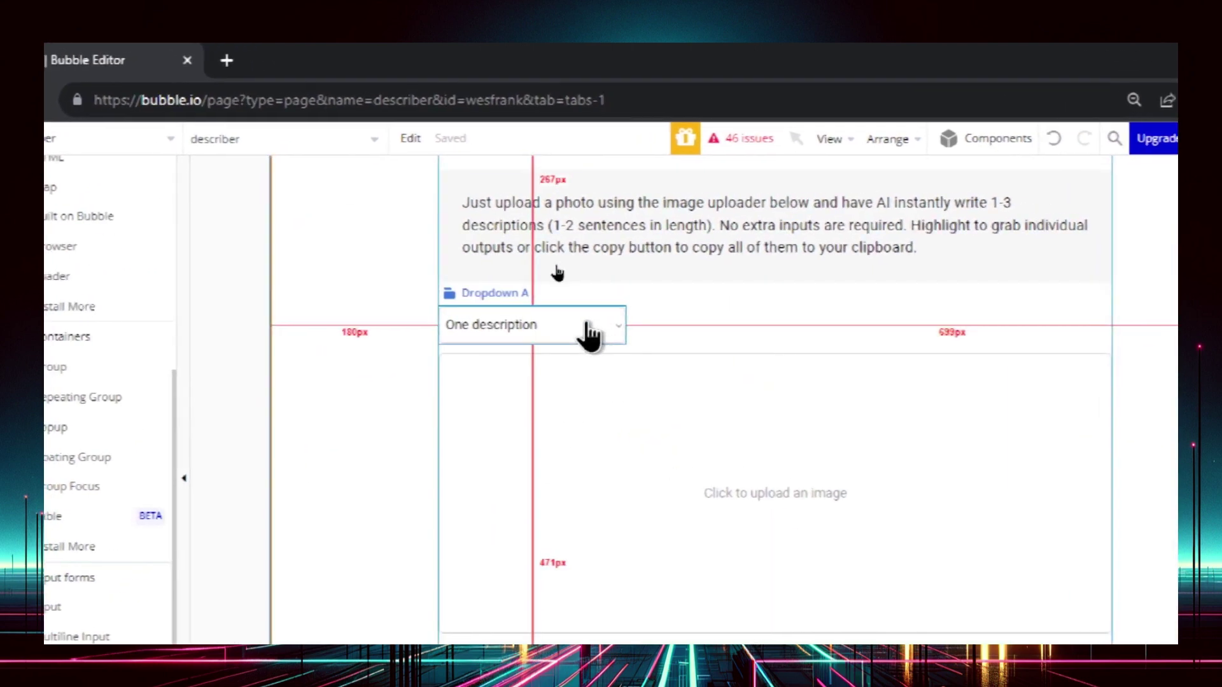
double_click(585, 325)
- Make the hidden Loader A visible from the Elements Tree
scroll(611, 347, down, 1)
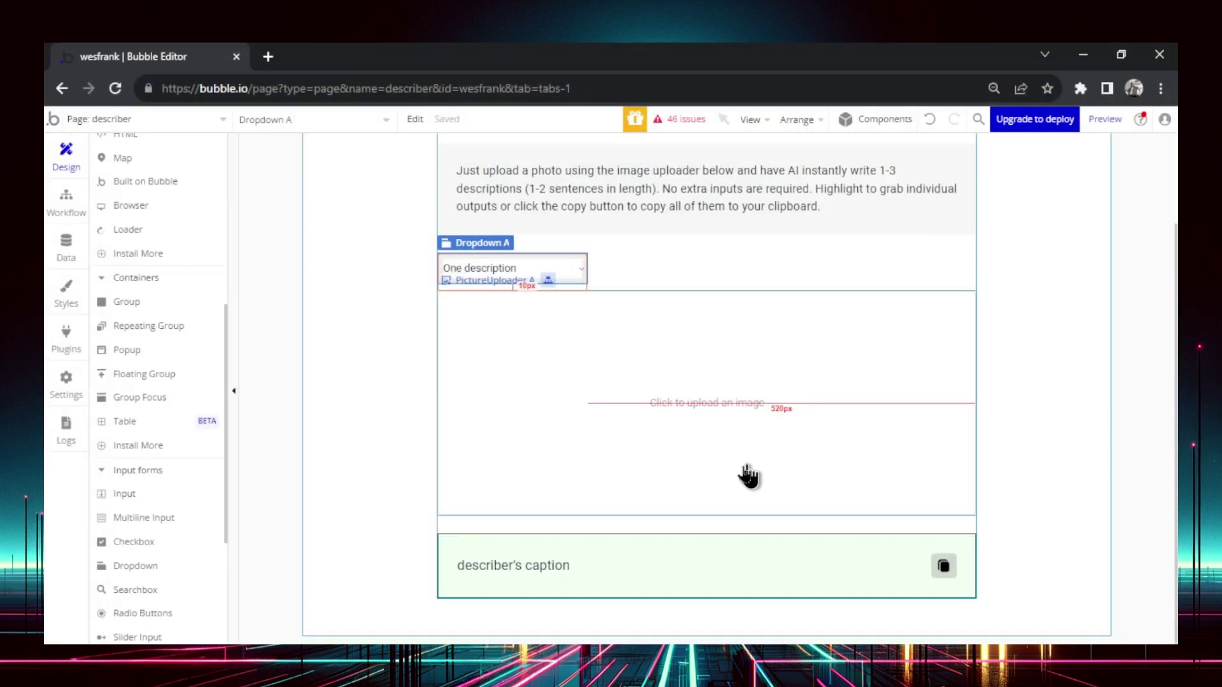
scroll(216, 175, up, 6)
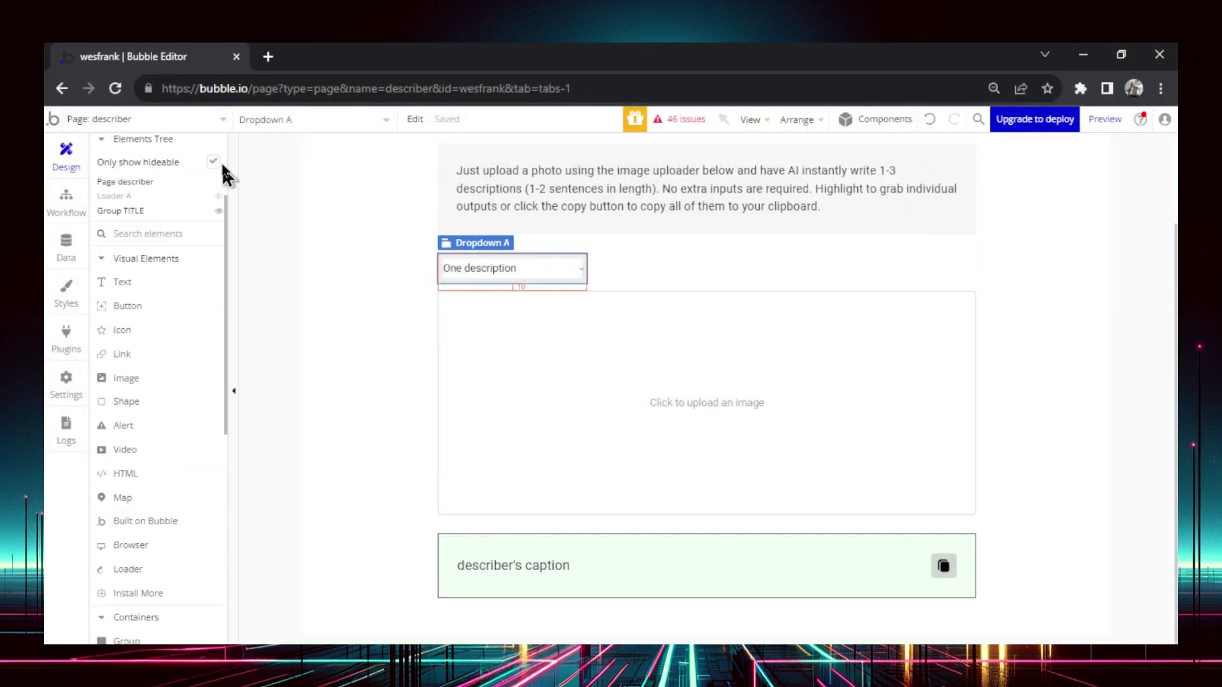
click(218, 226)
scroll(726, 521, down, 1)
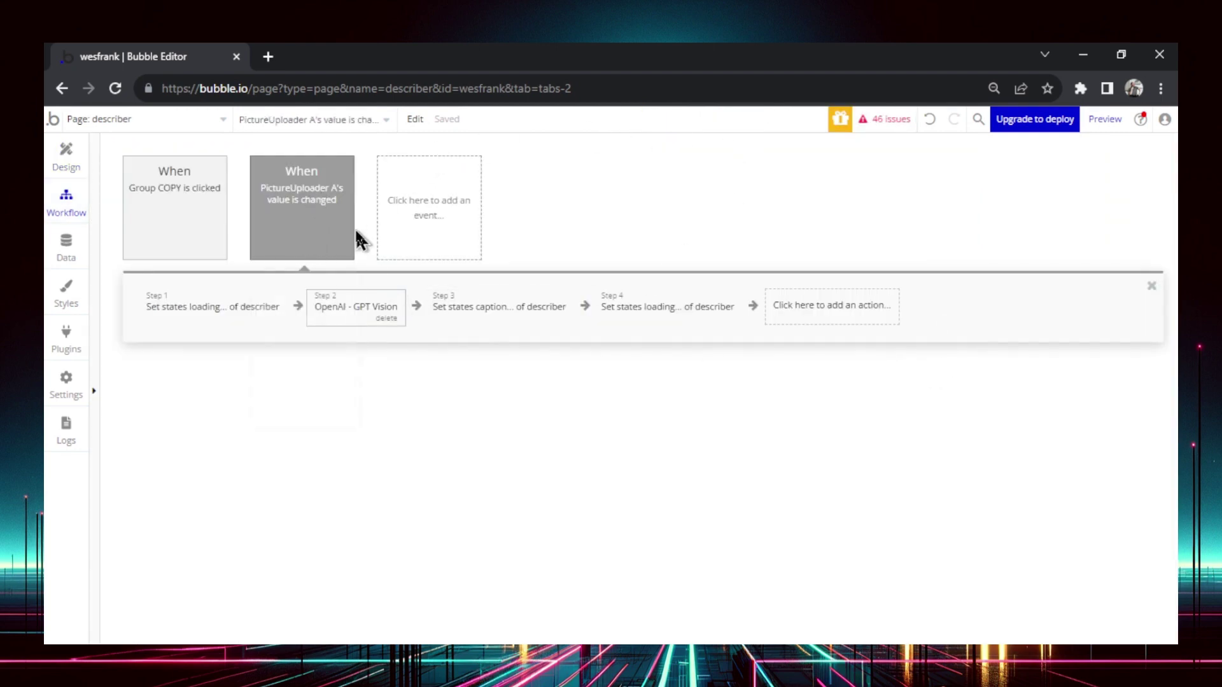
- Check that Step 1 sets loading to yes, then select the loading animation in the design view
mouse_move(309, 209)
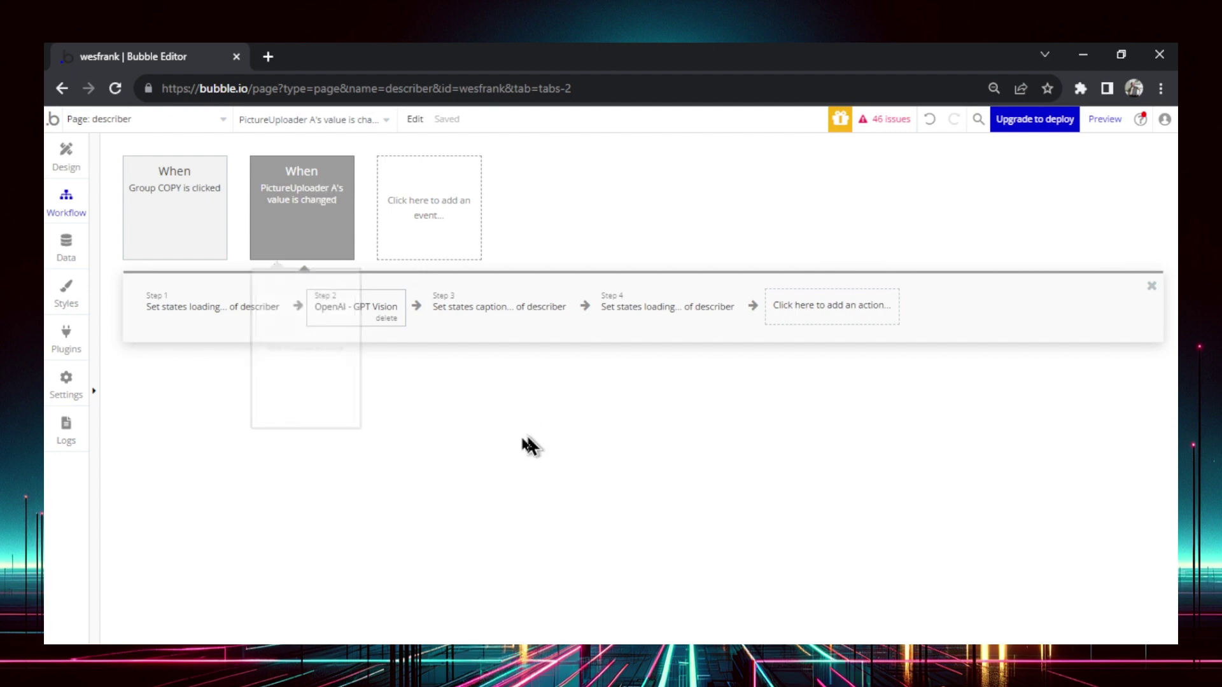
click(185, 311)
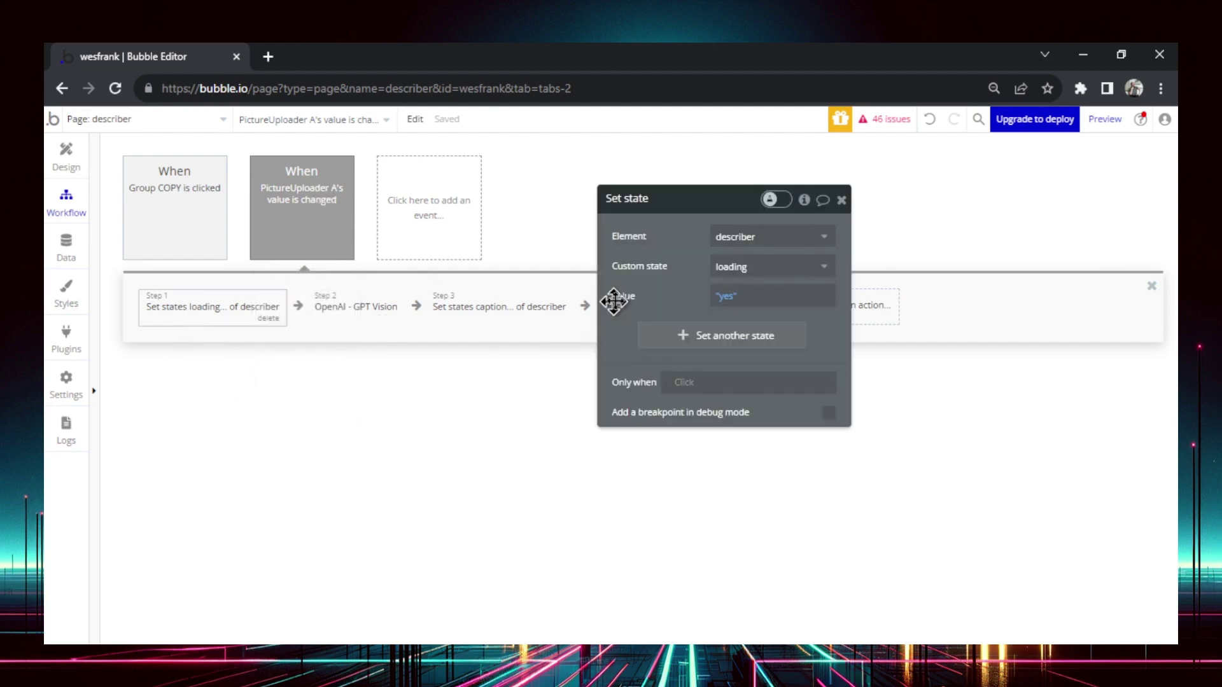
key(ctrl+k)
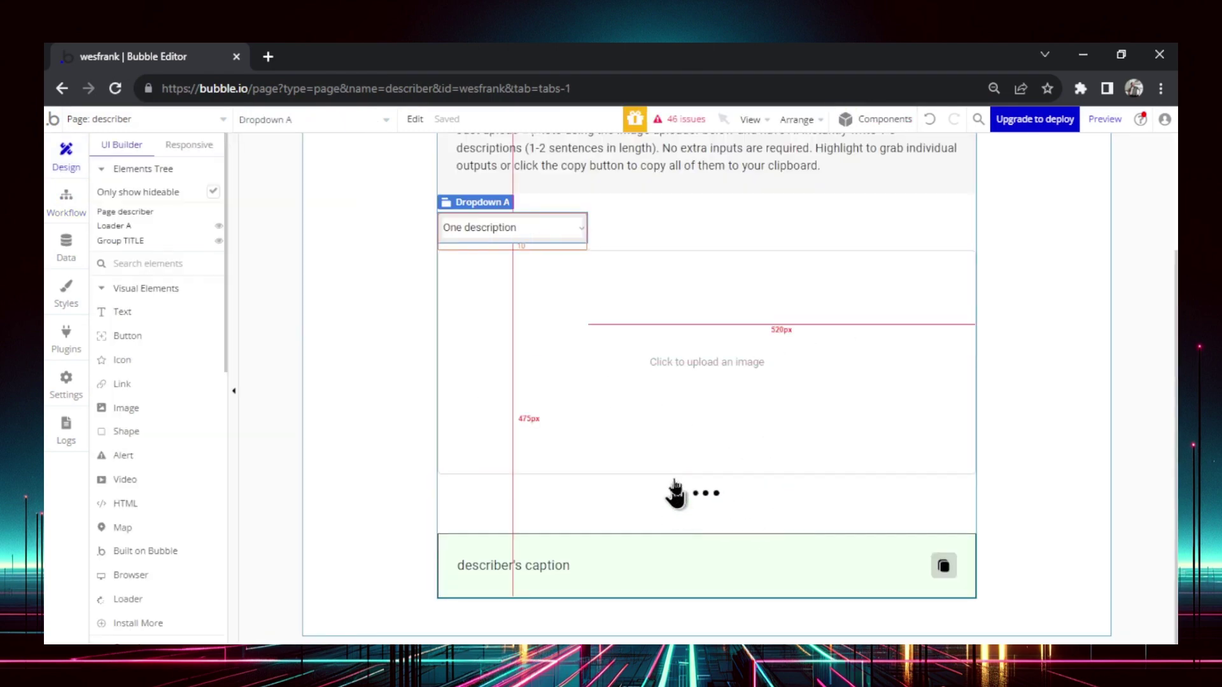
click(712, 500)
- Return to the upload workflow and move the GPT Vision step's settings panel aside
key(ctrl+k)
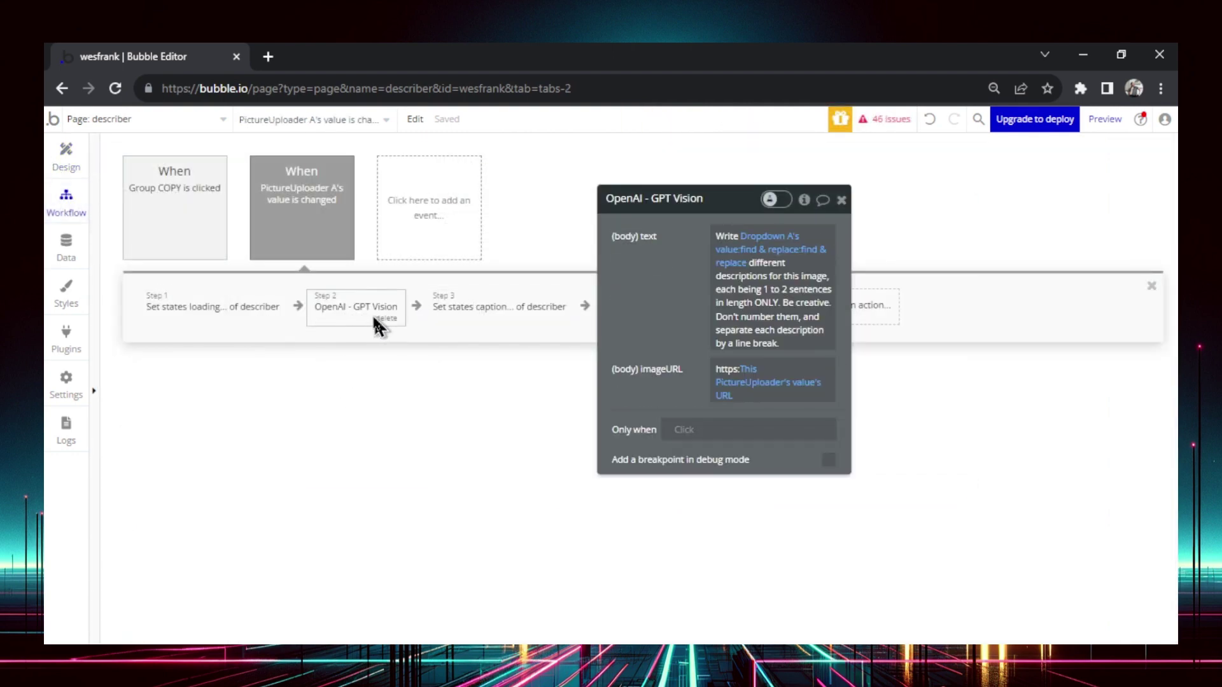
drag(655, 297, 561, 371)
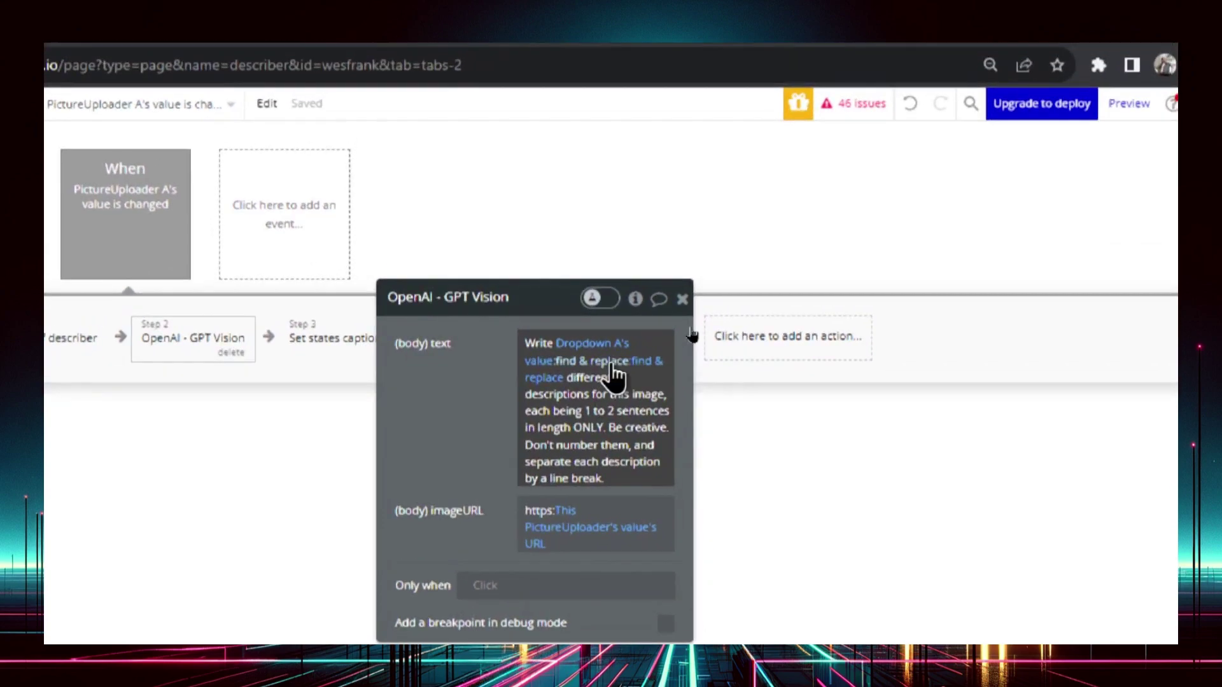
- Inspect both find-and-replace rules applied to Dropdown A's value in the GPT prompt body
click(613, 367)
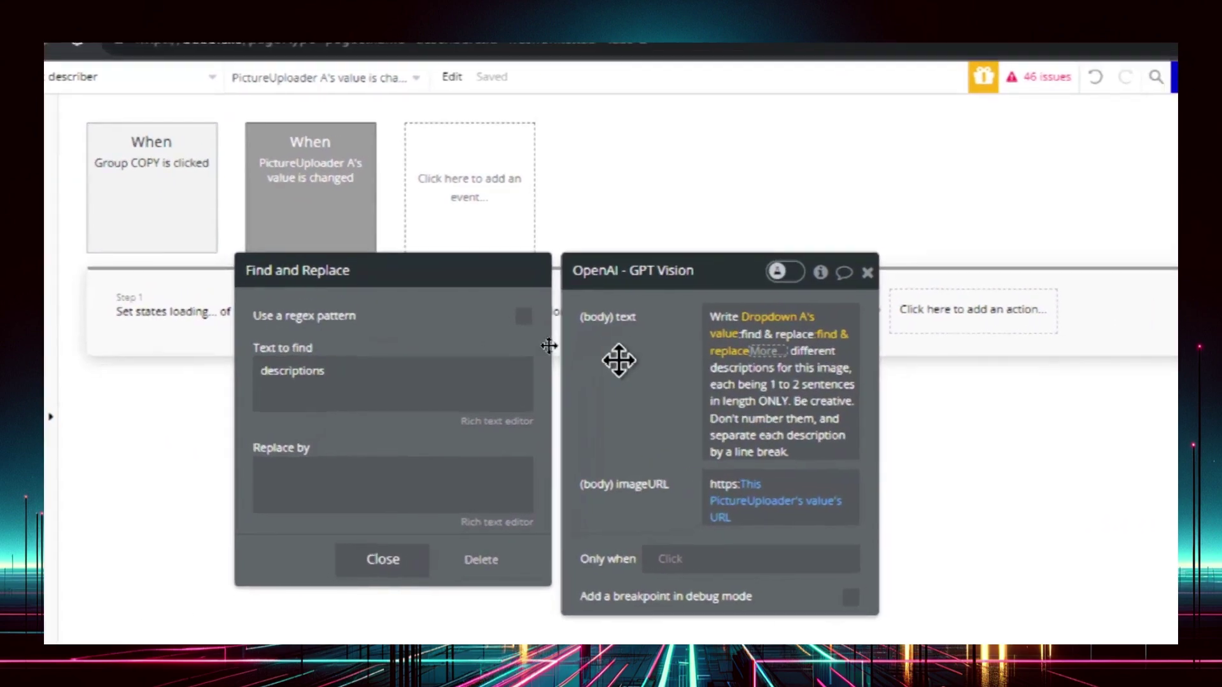
click(834, 335)
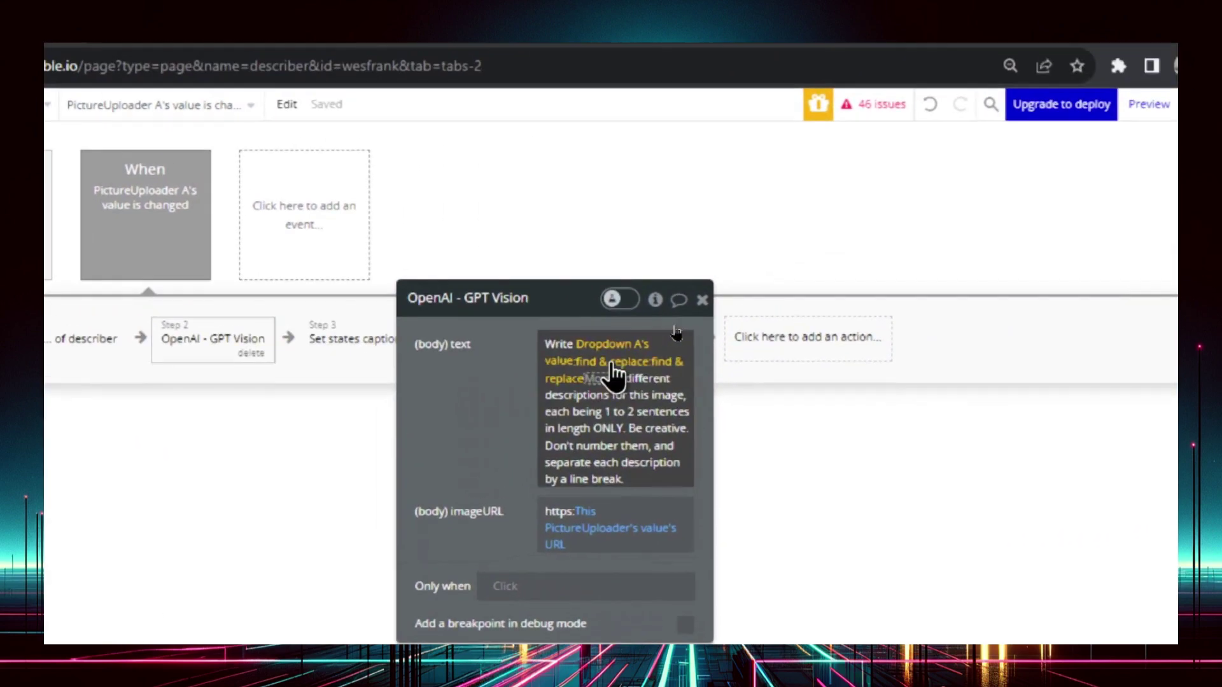
click(611, 363)
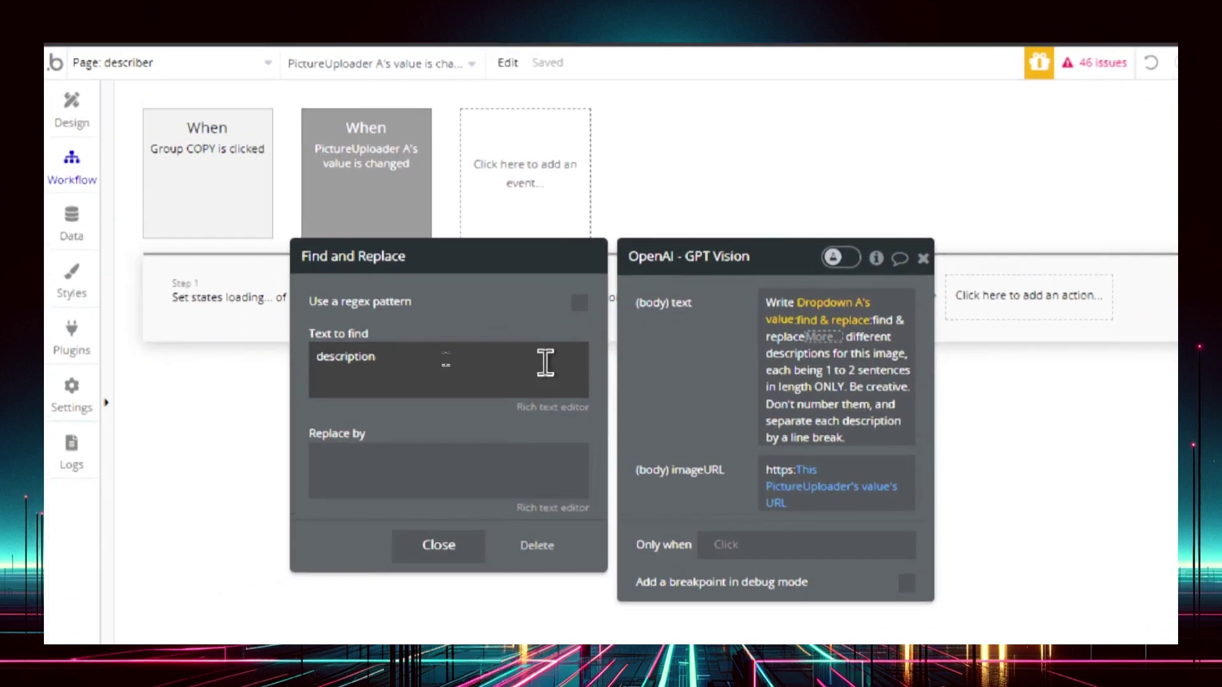
key(BackSpace)
key(BackSpace)
key(BackSpace)
key(BackSpace)
key(BackSpace)
key(BackSpace)
key(BackSpace)
key(BackSpace)
key(BackSpace)
key(BackSpace)
key(BackSpace)
key(BackSpace)
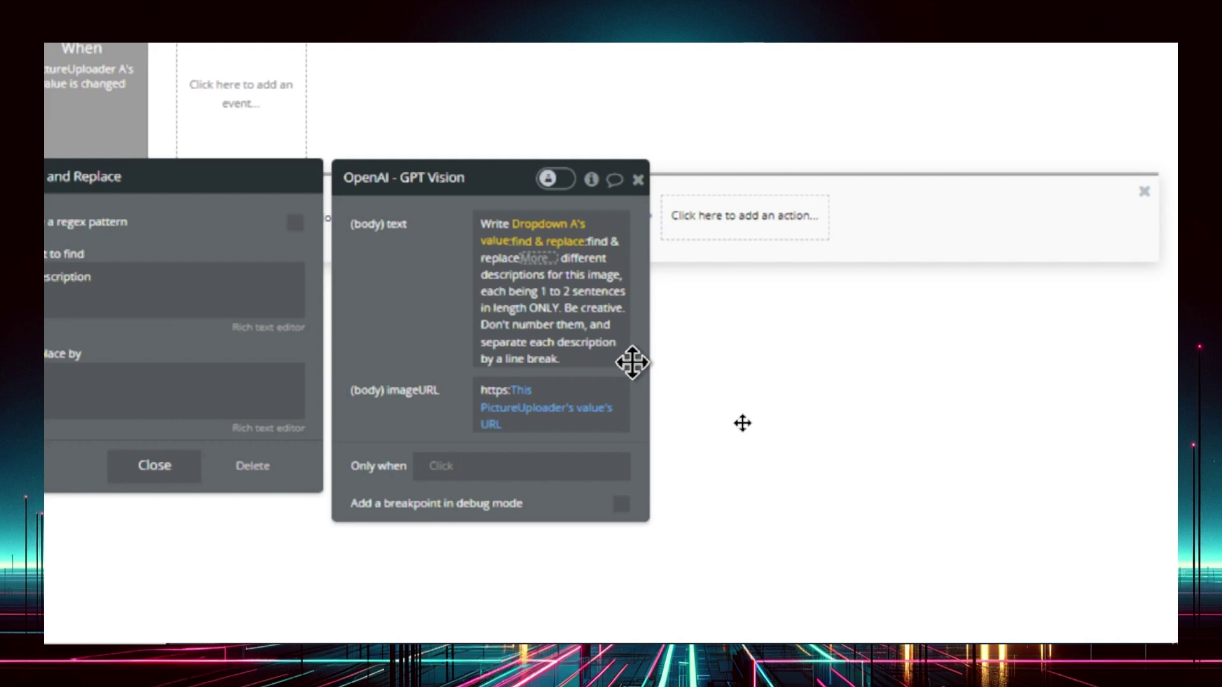
scroll(606, 440, left, 5)
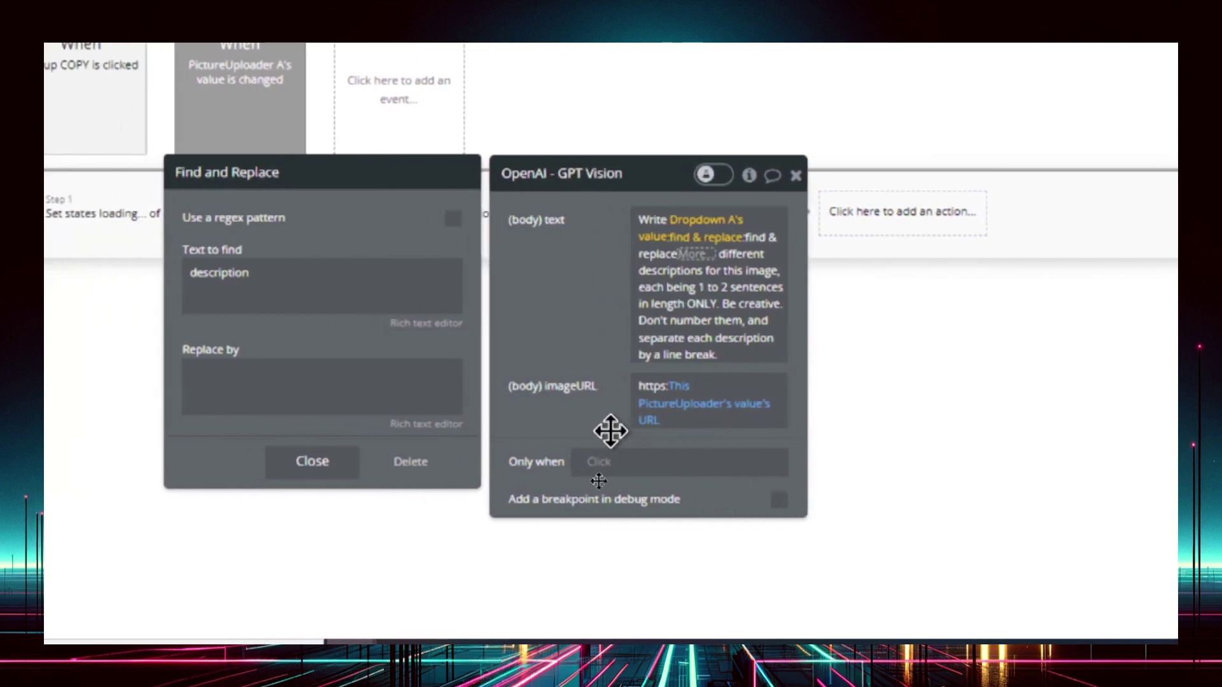
scroll(611, 432, left, 1)
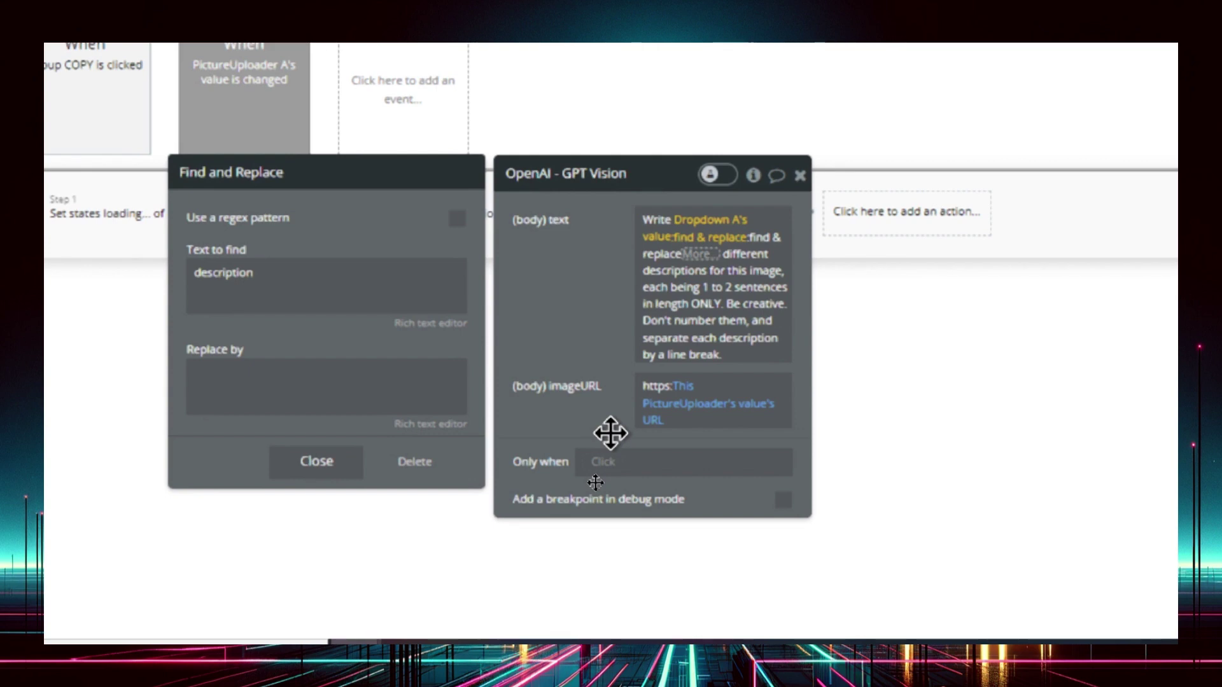
scroll(610, 433, right, 4)
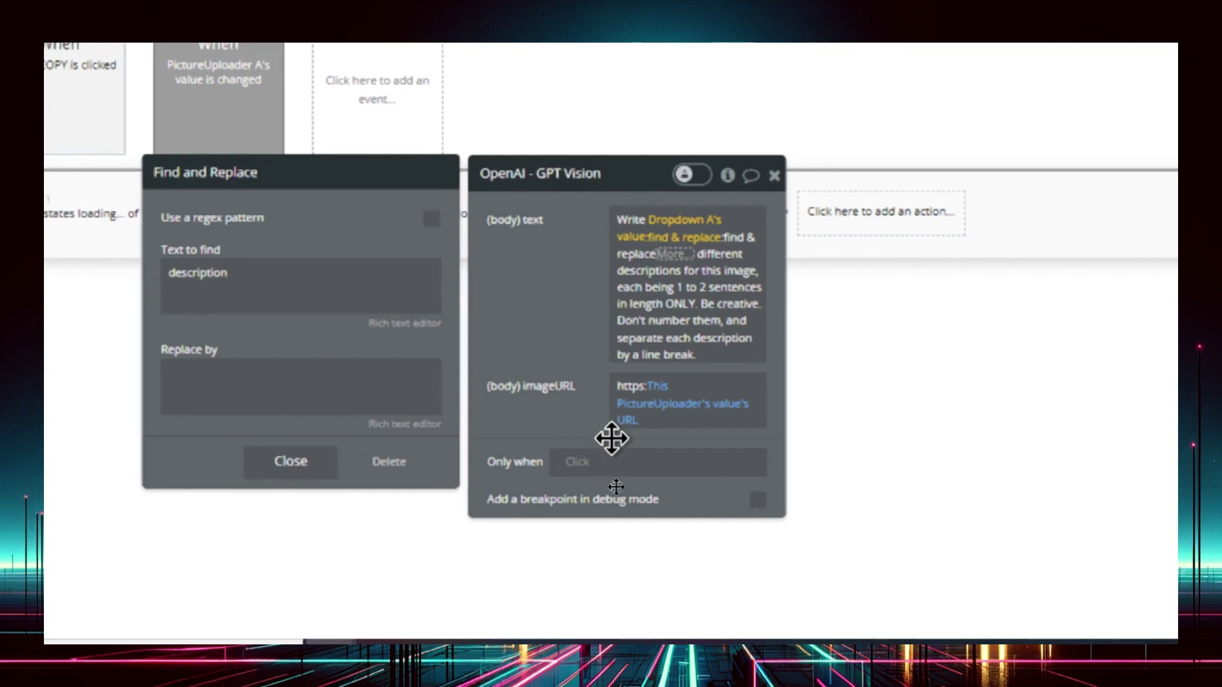
scroll(612, 438, left, 1)
scroll(612, 438, right, 2)
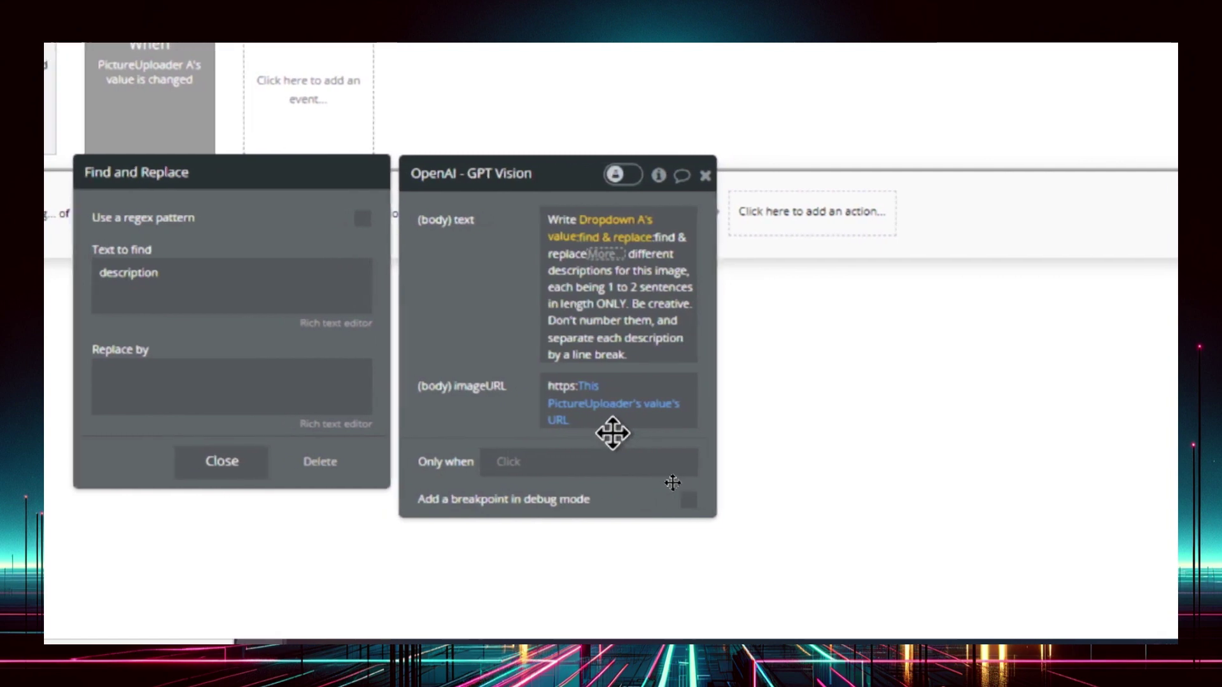
scroll(612, 434, left, 1)
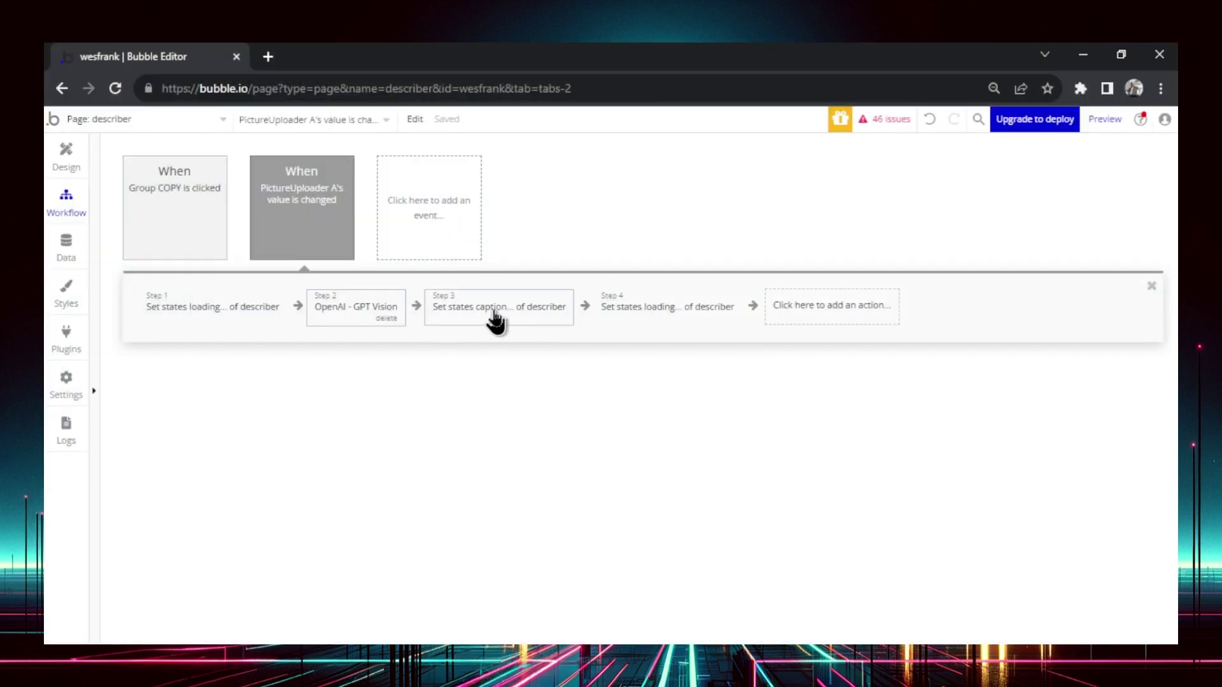
- Open Step 3's Set state and inspect the find-and-replace cleanup on the GPT result
click(498, 315)
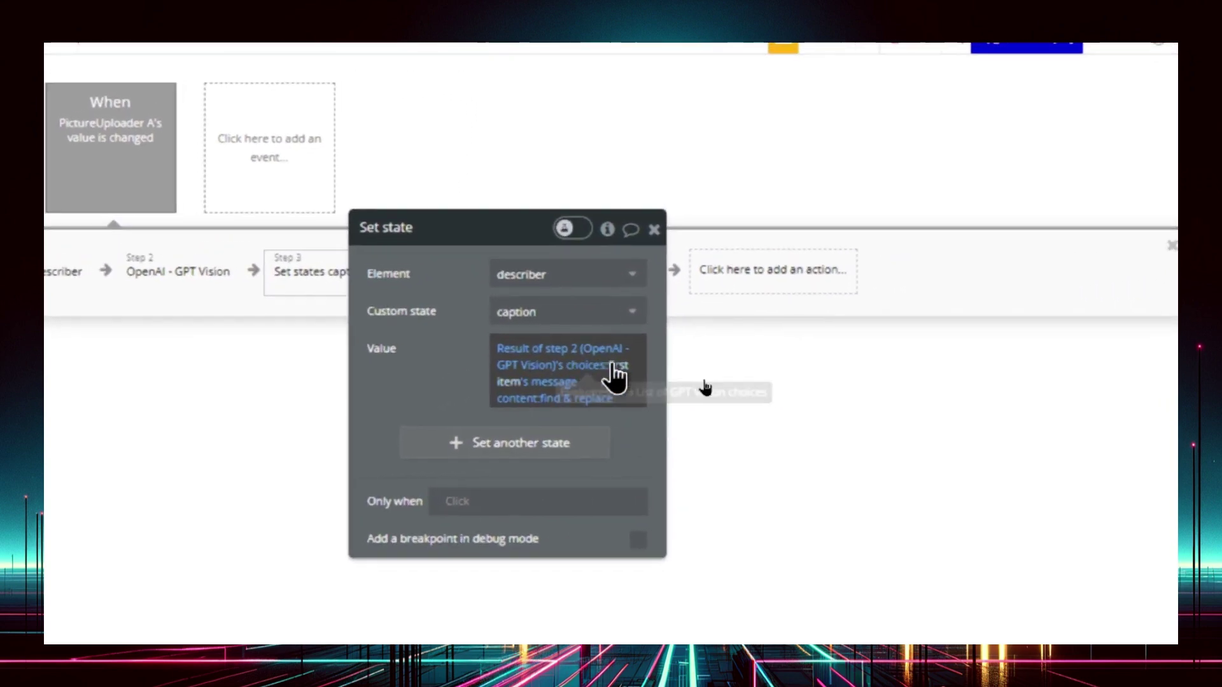
click(612, 372)
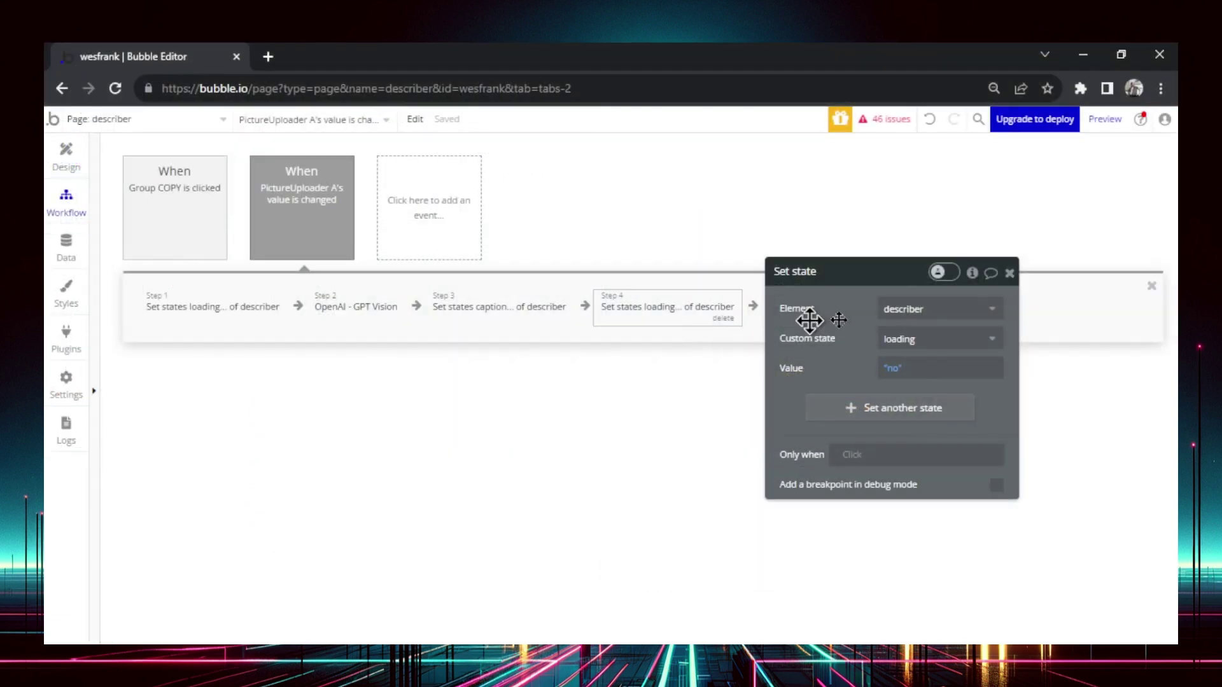
drag(810, 319, 867, 323)
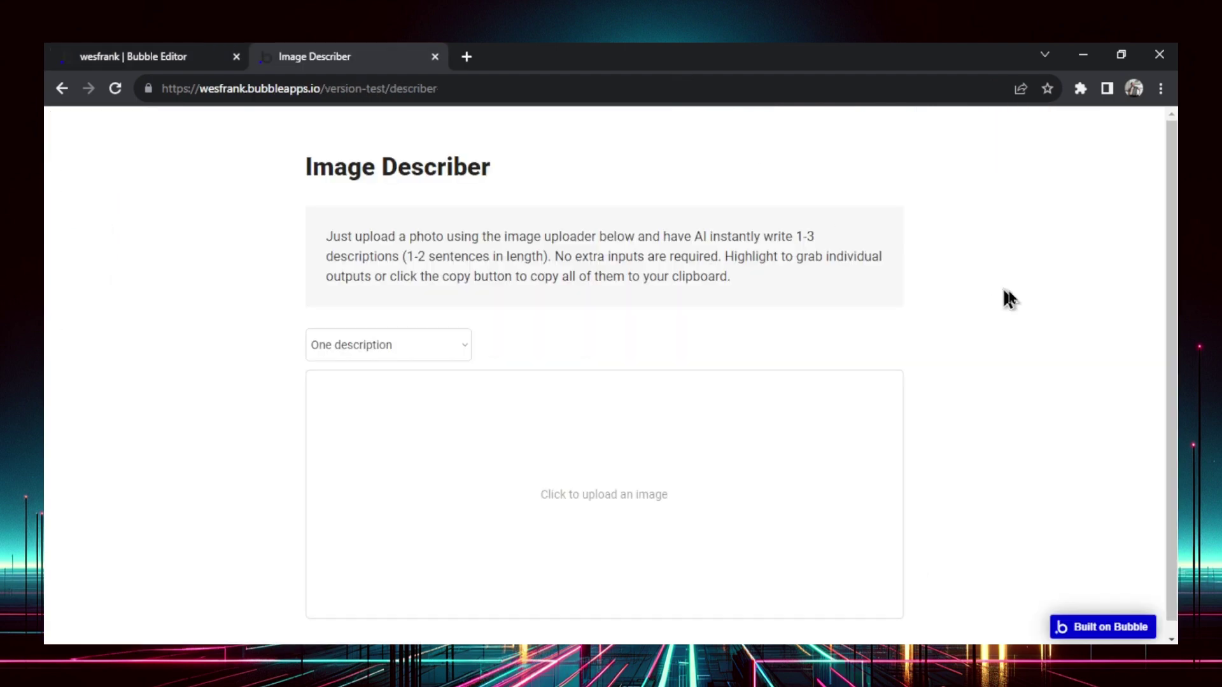
- Choose Two descriptions and upload the grinning octopus image egpcgiic5cxb1.webp
scroll(751, 254, down, 1)
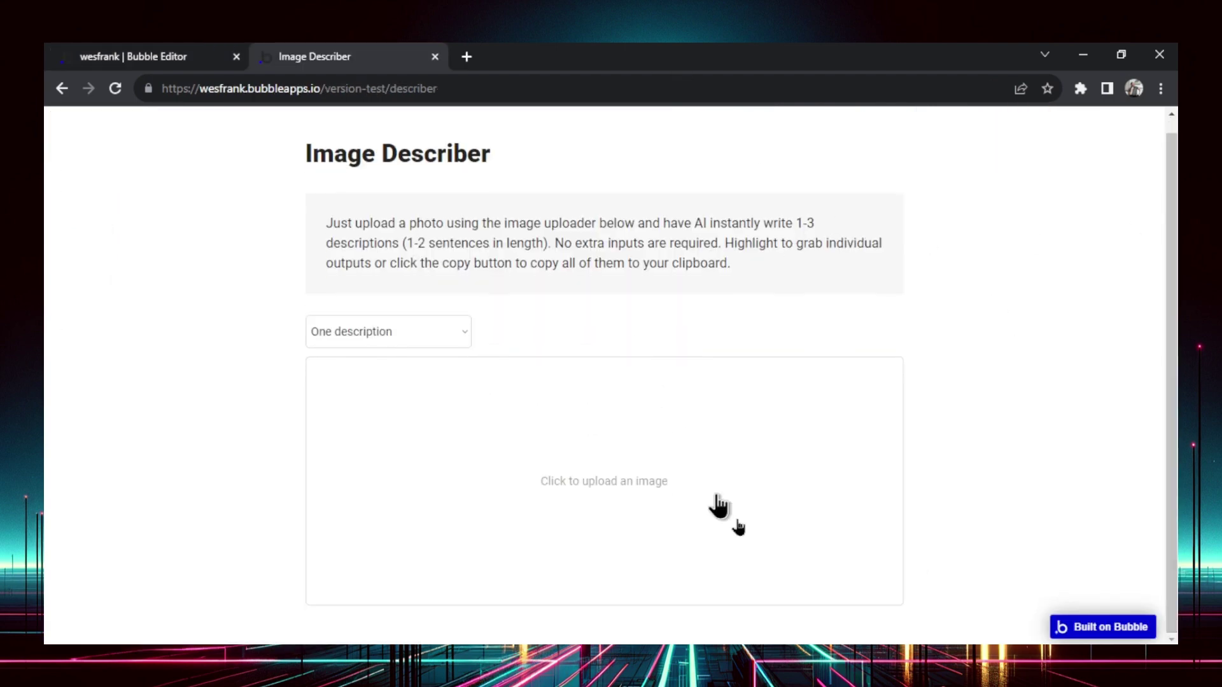
click(388, 332)
click(393, 382)
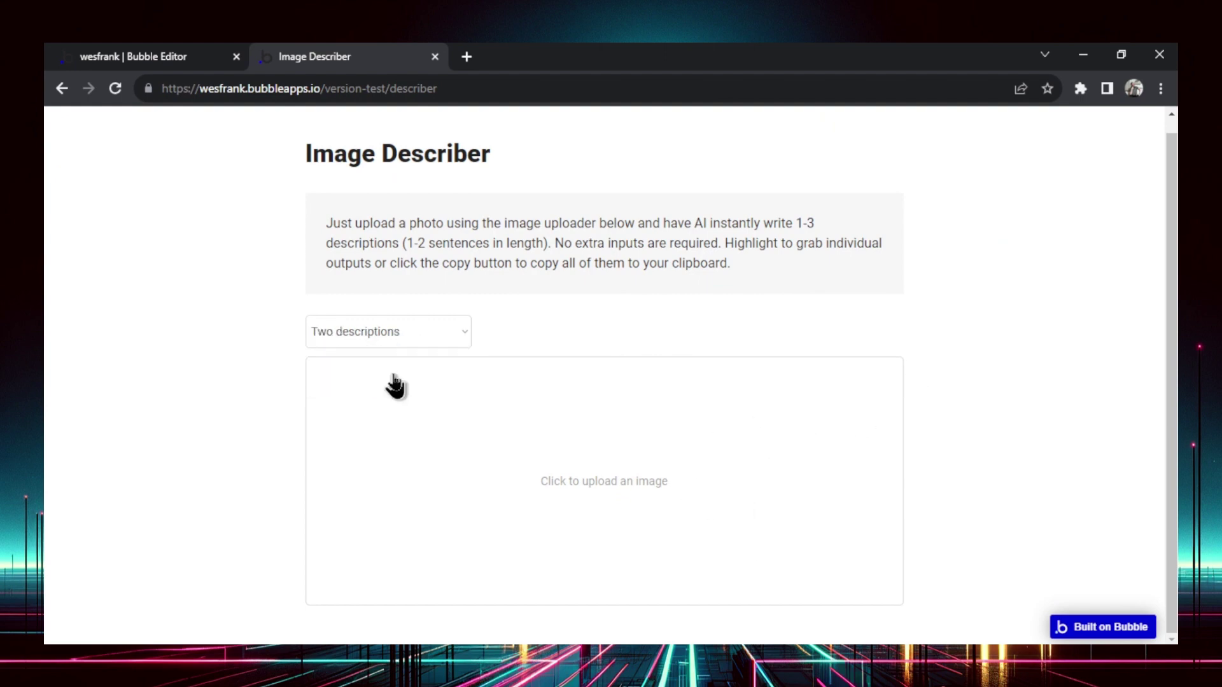
click(712, 479)
scroll(544, 406, down, 3)
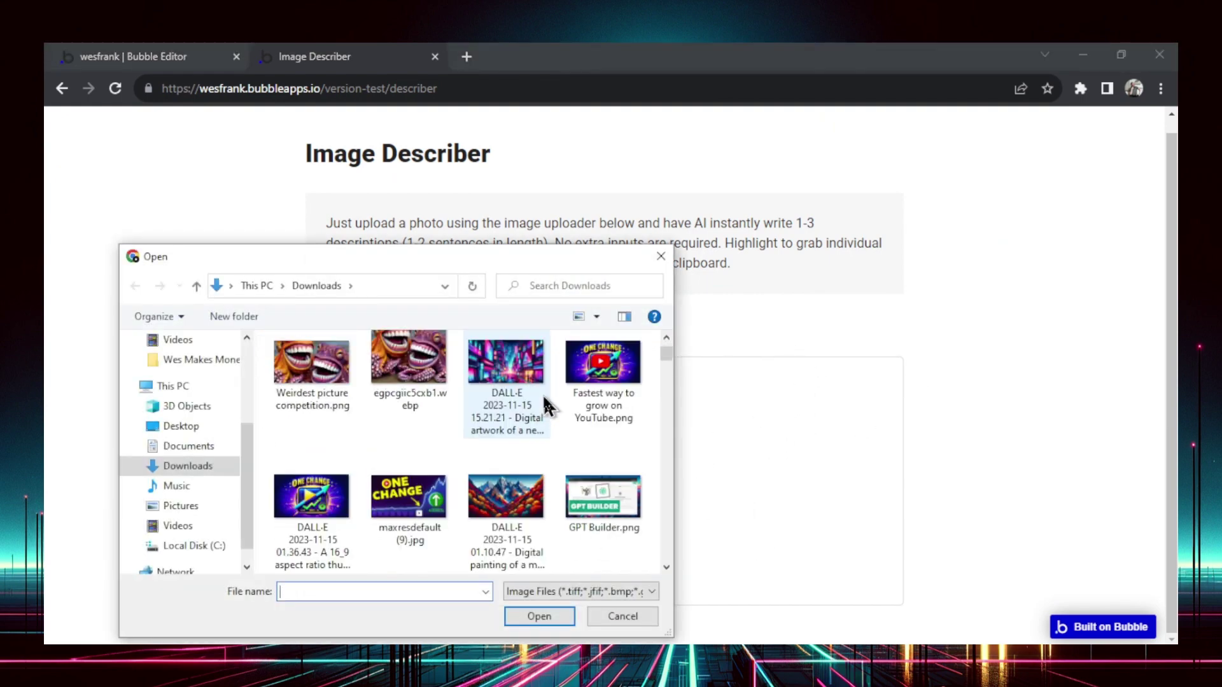
scroll(415, 443, up, 1)
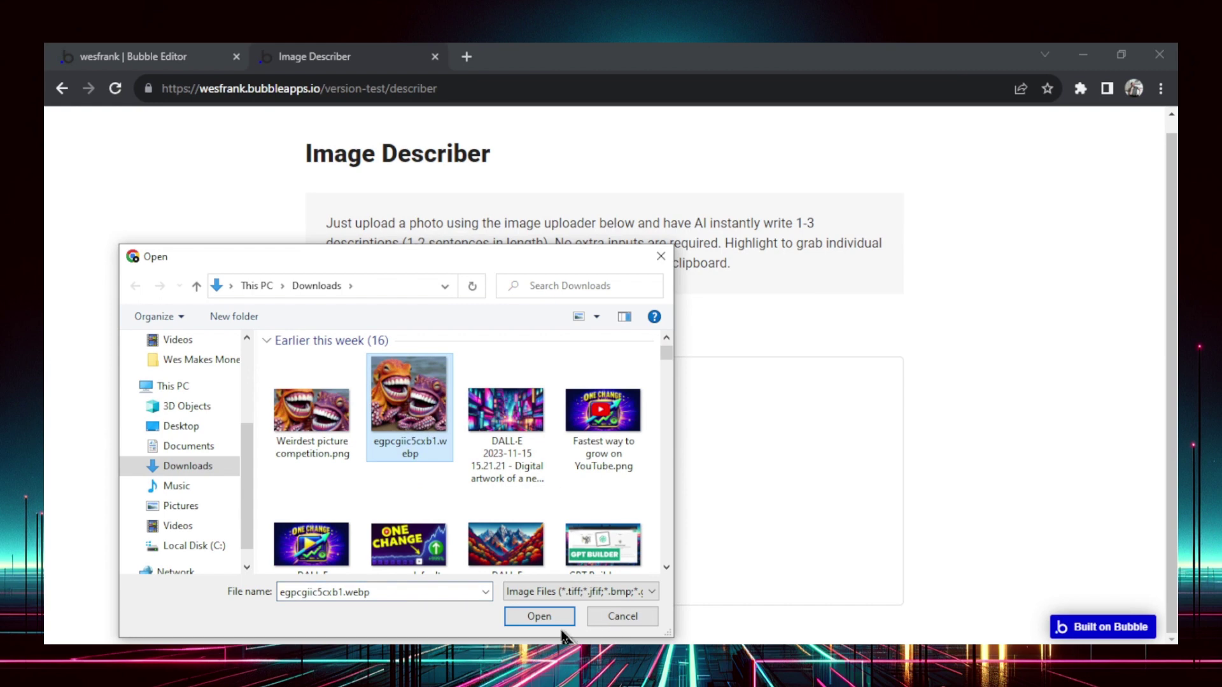
click(539, 616)
- Copy both generated octopus image descriptions to the clipboard and dismiss the confirmation alert
scroll(573, 627, down, 3)
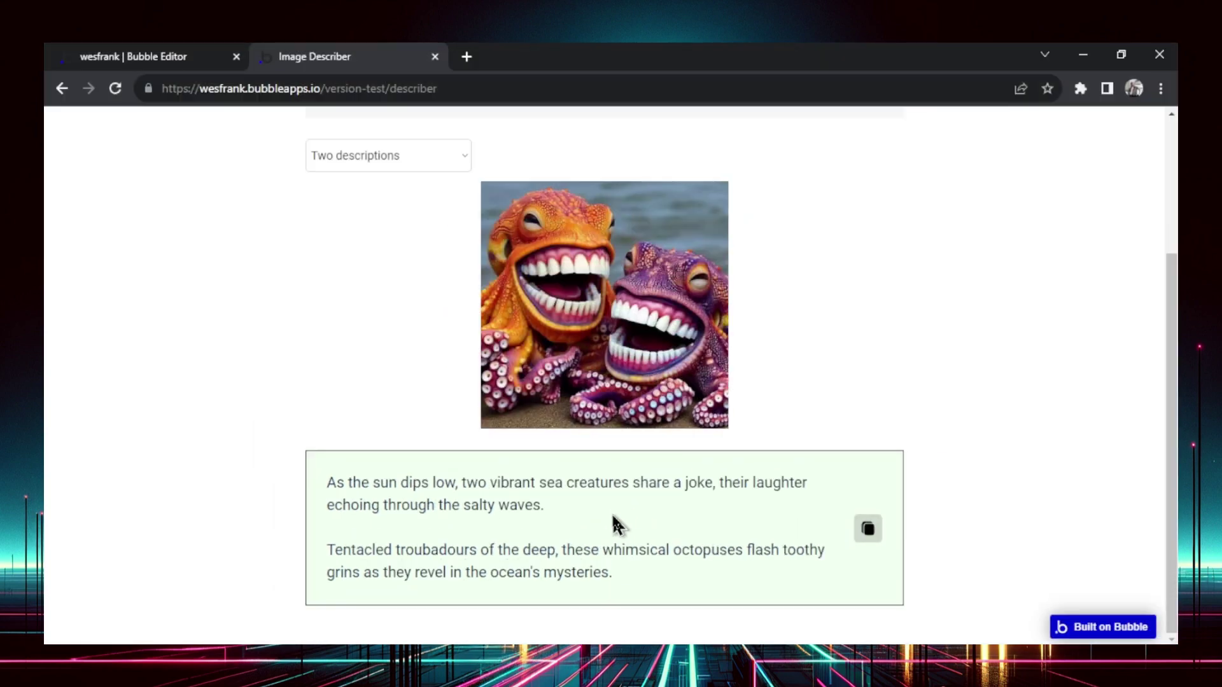
click(872, 538)
key(Return)
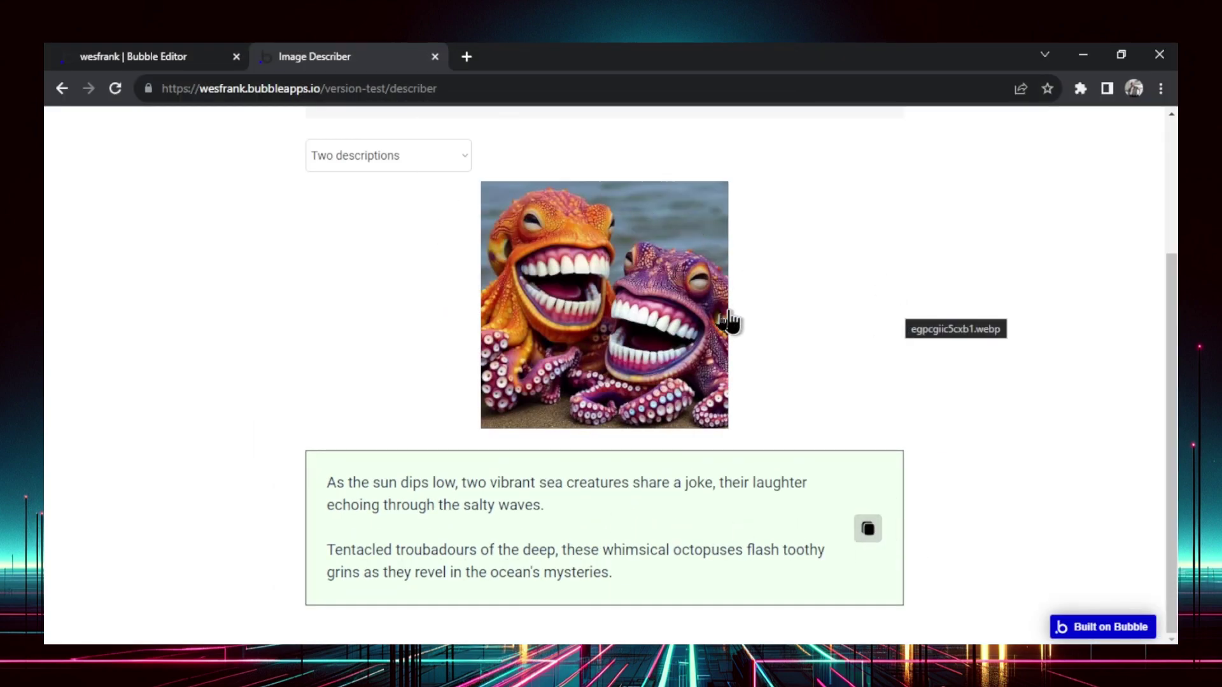